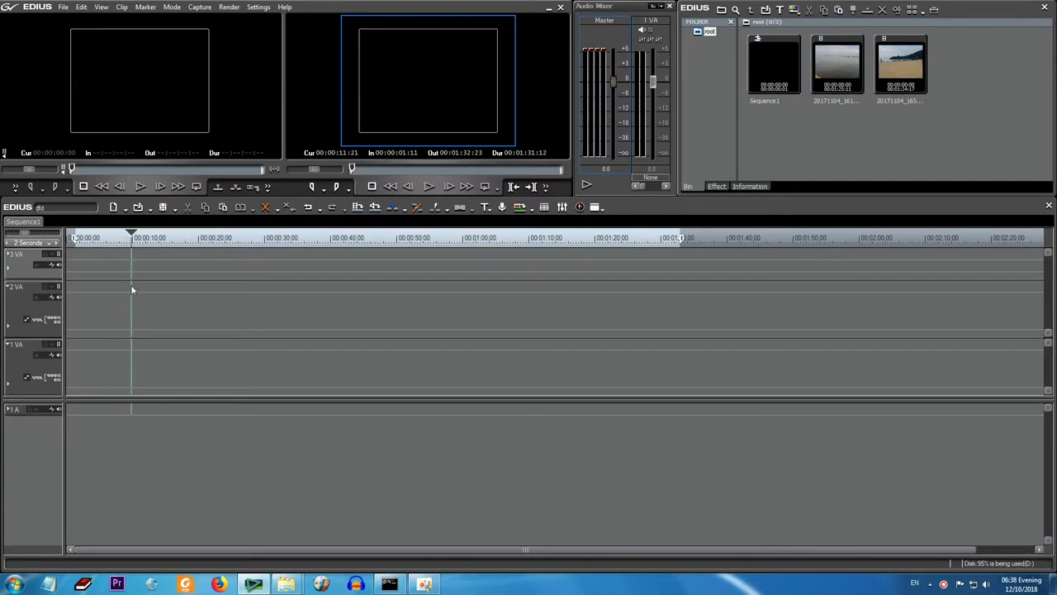
- Place clips 20171104_161113 and 20171104_165557 one after the other on track 1 VA and delete the audio of both
{"action": "left_click_drag", "start_coordinate": [866, 78], "coordinate": [213, 350]}
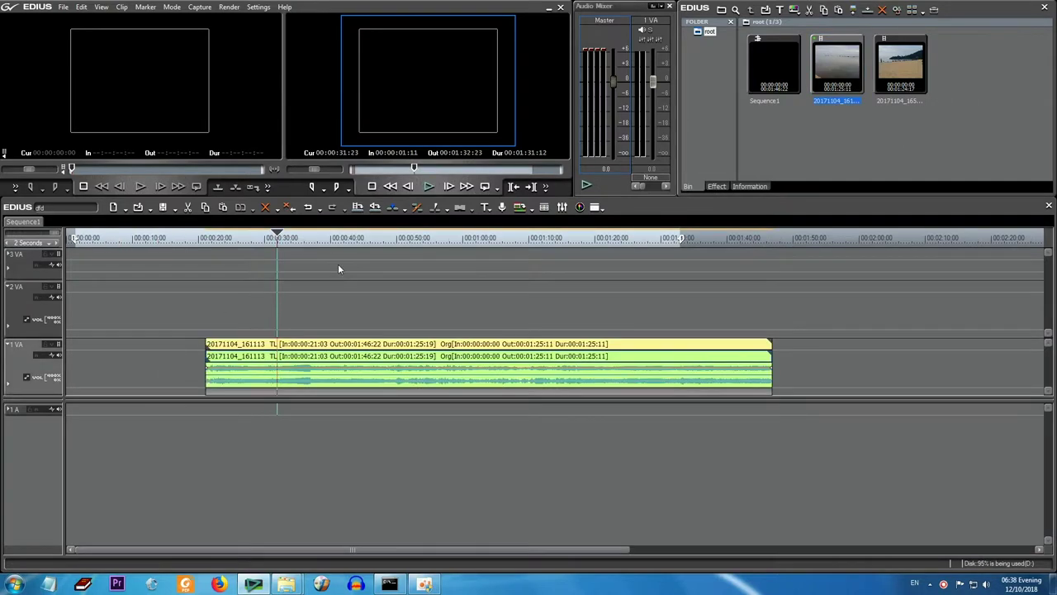
{"action": "left_click", "coordinate": [279, 361]}
{"action": "key", "text": "Delete"}
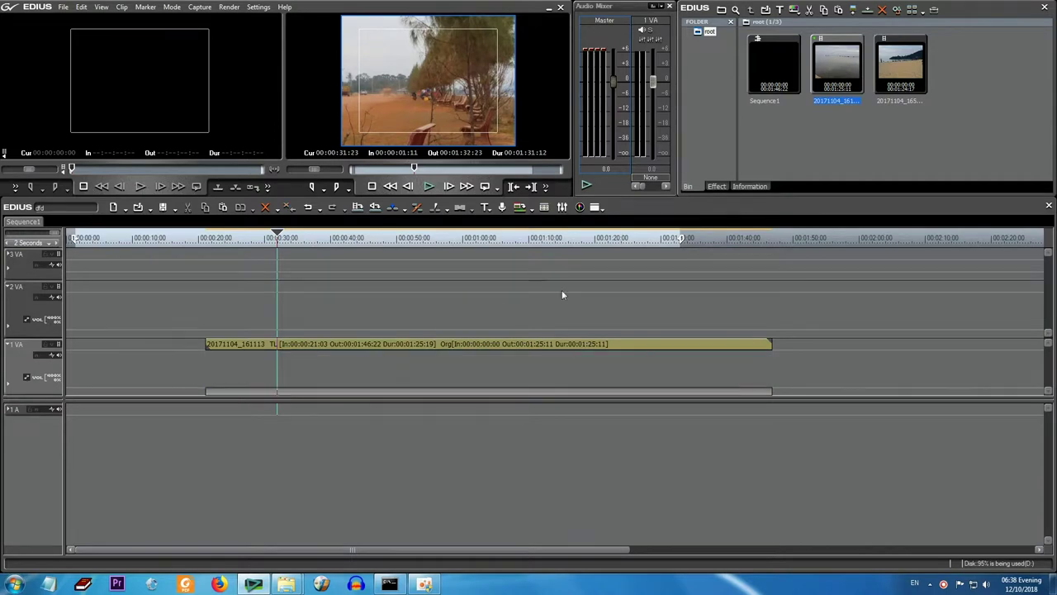
{"action": "left_click_drag", "start_coordinate": [904, 73], "coordinate": [795, 372]}
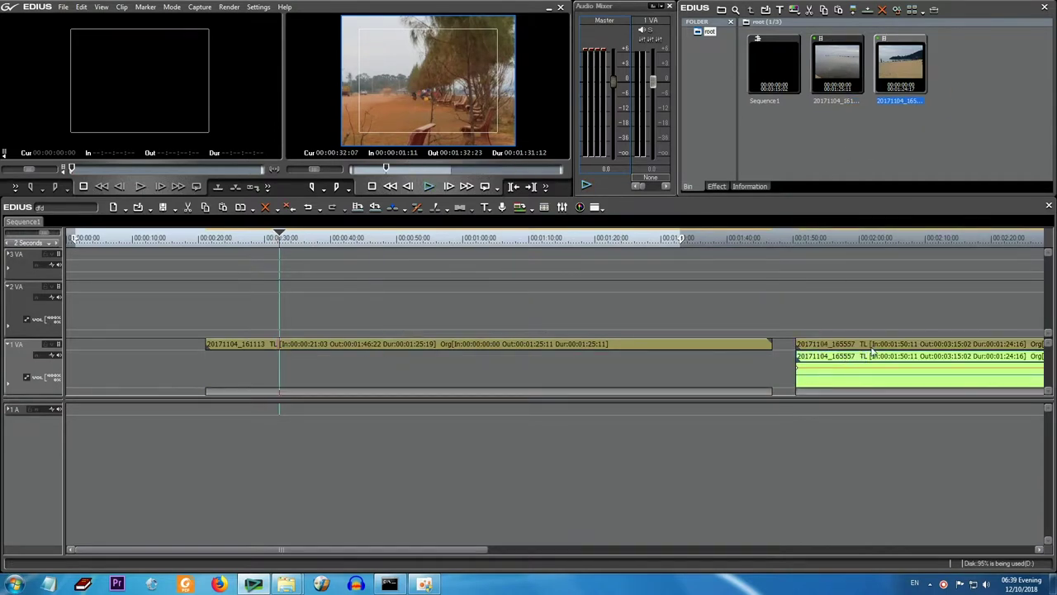
{"action": "key", "text": "Delete"}
- Cut the 20171104_161113 clip at 00:00:29:07 and remove its middle section so the boat shot directly follows the beach shot
{"action": "left_click_drag", "start_coordinate": [516, 241], "coordinate": [318, 289]}
{"action": "left_click", "coordinate": [454, 344]}
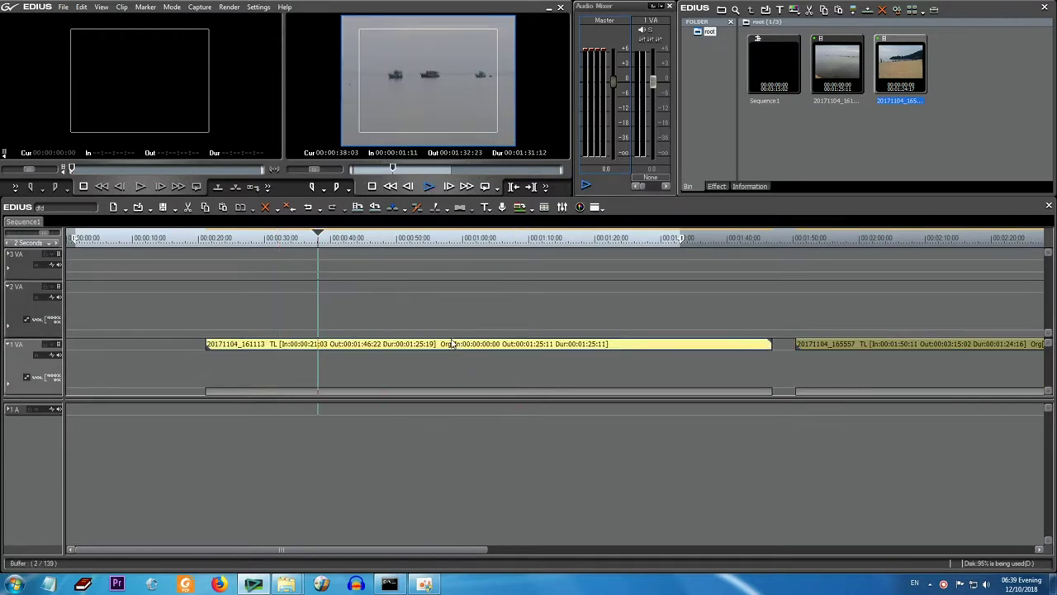
{"action": "left_click", "coordinate": [275, 263]}
{"action": "key", "text": "space"}
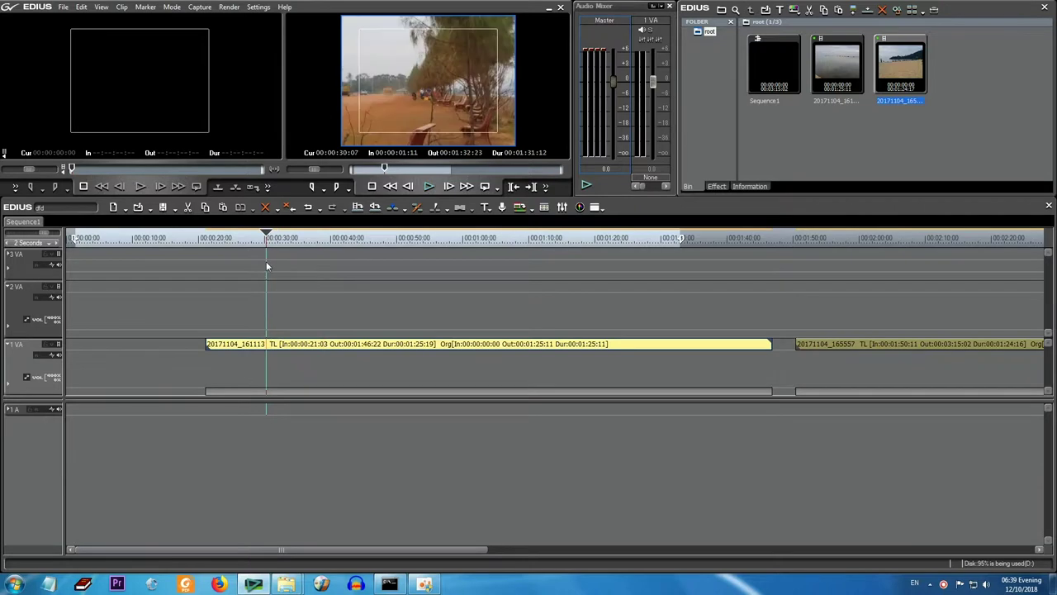
{"action": "left_click", "coordinate": [476, 238]}
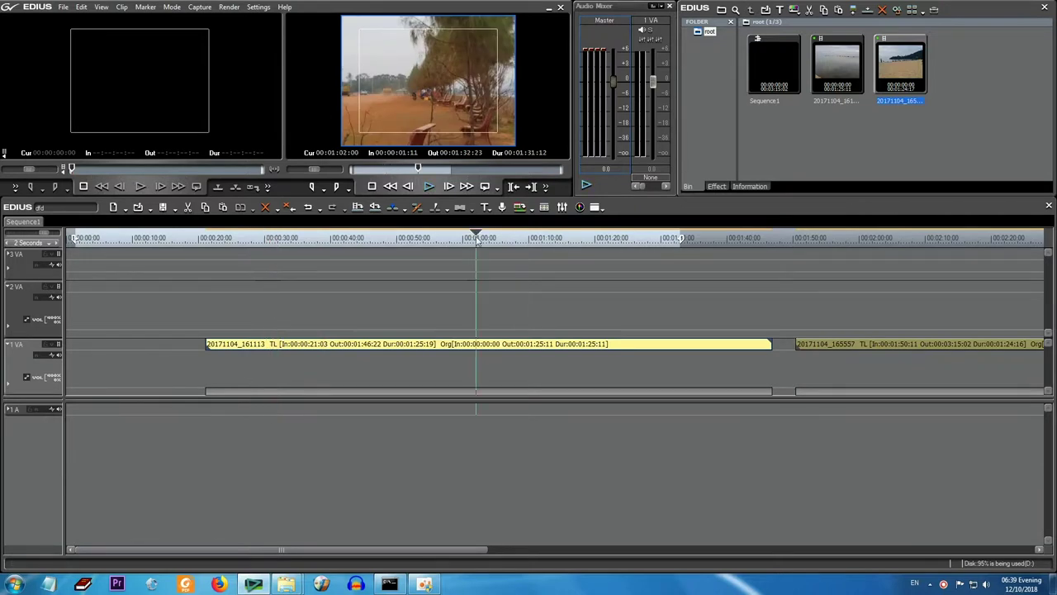
{"action": "left_click_drag", "start_coordinate": [476, 238], "coordinate": [304, 341]}
{"action": "key", "text": "c"}
{"action": "key", "text": "n"}
- Play and scrub across the join between the two pieces of the 20171104_161113 clip
{"action": "left_click", "coordinate": [241, 238]}
{"action": "key", "text": "space"}
{"action": "scroll", "coordinate": [360, 299], "scroll_direction": "up", "scroll_amount": 1}
{"action": "left_click", "coordinate": [467, 305]}
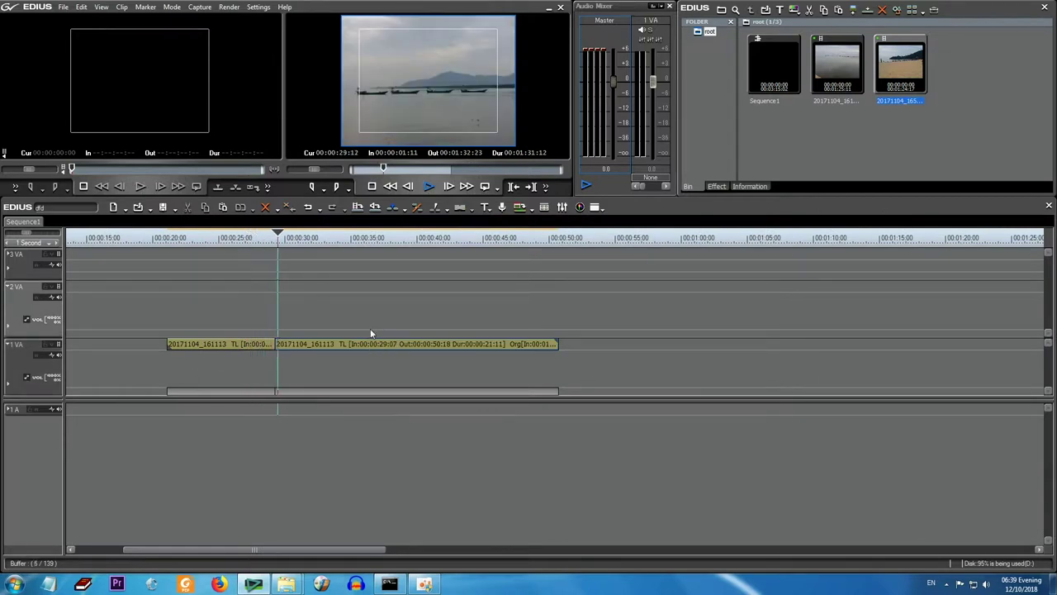
{"action": "left_click", "coordinate": [255, 256]}
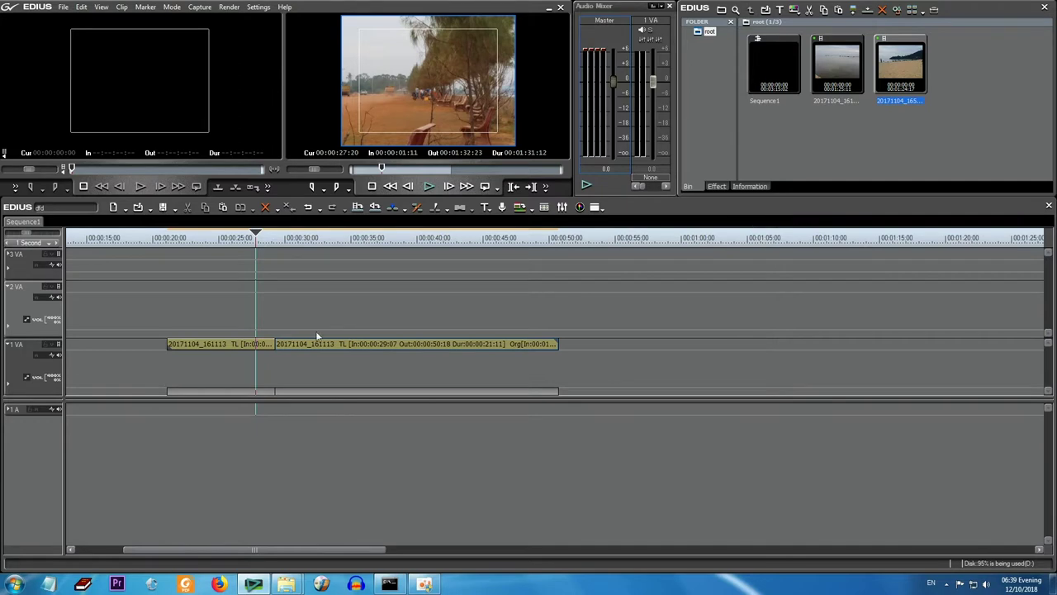
{"action": "left_click_drag", "start_coordinate": [255, 241], "coordinate": [293, 254]}
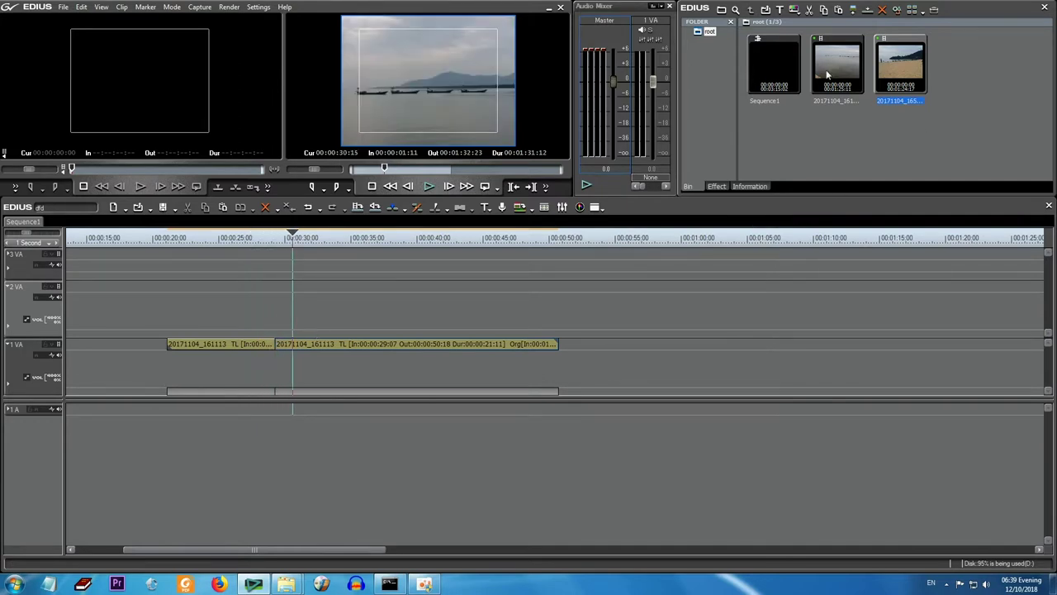
- Create a Color Matte clip in the bin with cyan as its first colour
{"action": "left_click", "coordinate": [796, 10]}
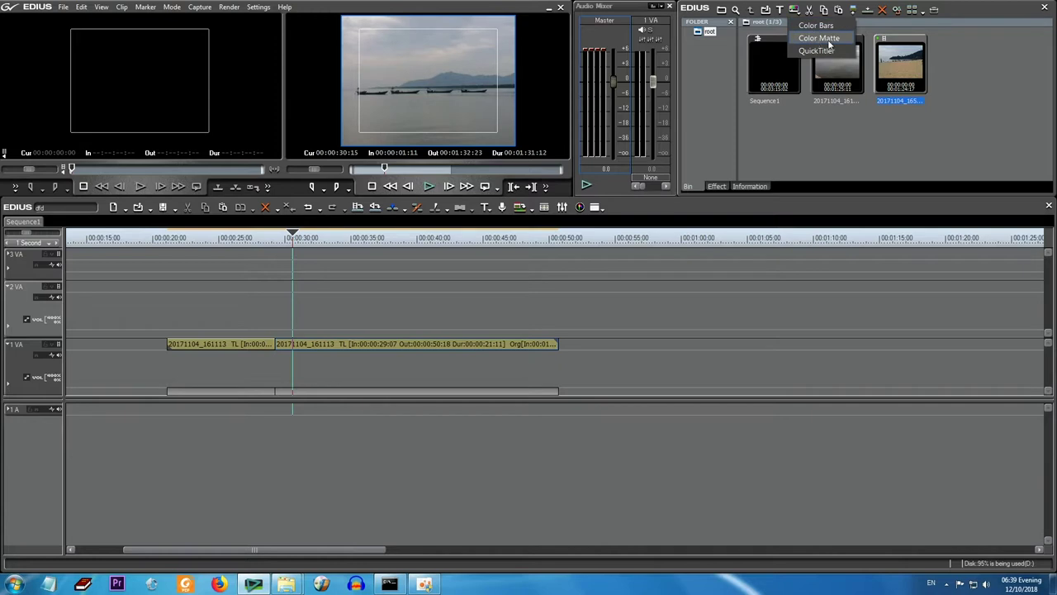
{"action": "left_click", "coordinate": [829, 39]}
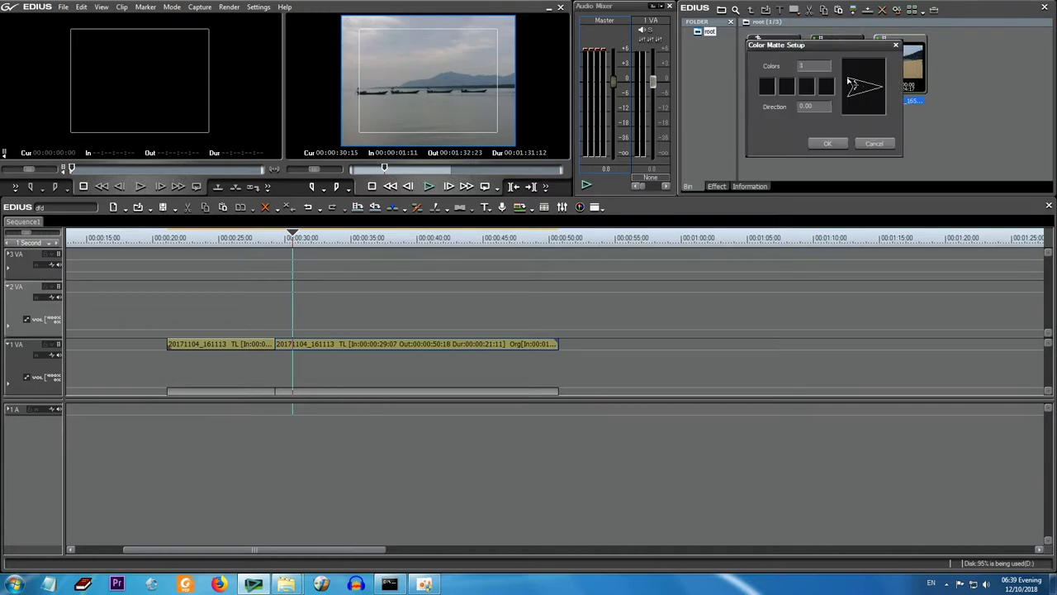
{"action": "left_click", "coordinate": [767, 88]}
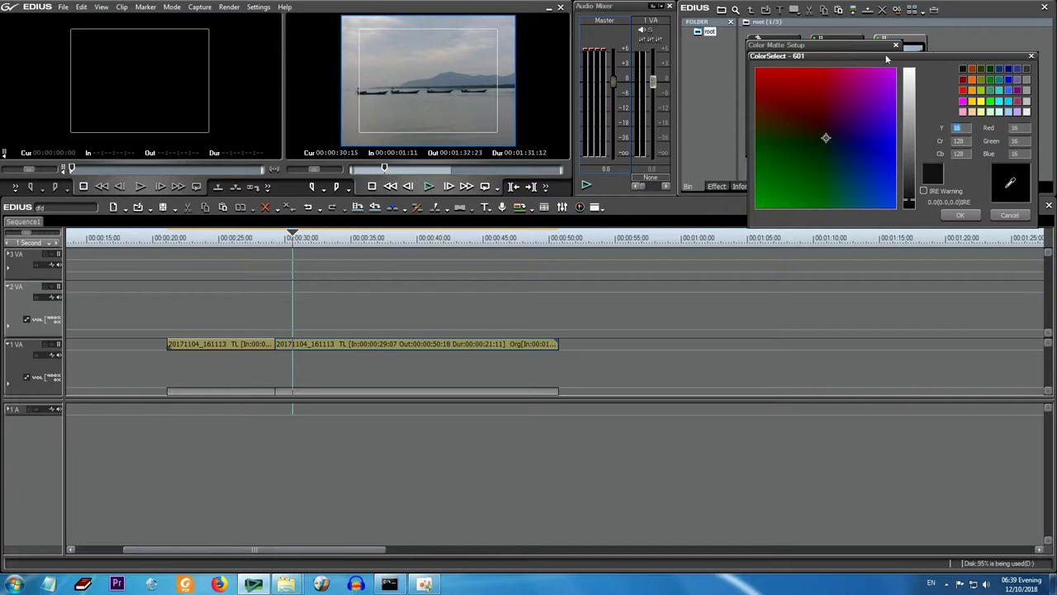
{"action": "left_click", "coordinate": [1006, 104]}
{"action": "left_click", "coordinate": [960, 214]}
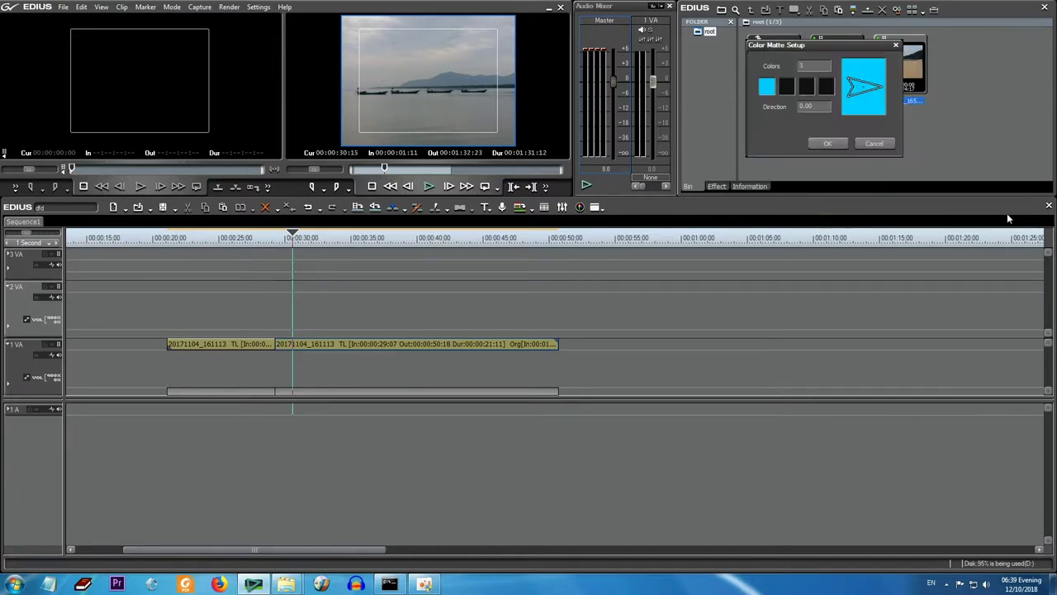
{"action": "left_click", "coordinate": [840, 146]}
- Place the Color Matte on track 2 VA over the cut, starting at about 00:00:28:24, and preview it
{"action": "left_click_drag", "start_coordinate": [970, 76], "coordinate": [268, 304]}
{"action": "left_click", "coordinate": [263, 237]}
{"action": "key", "text": "space"}
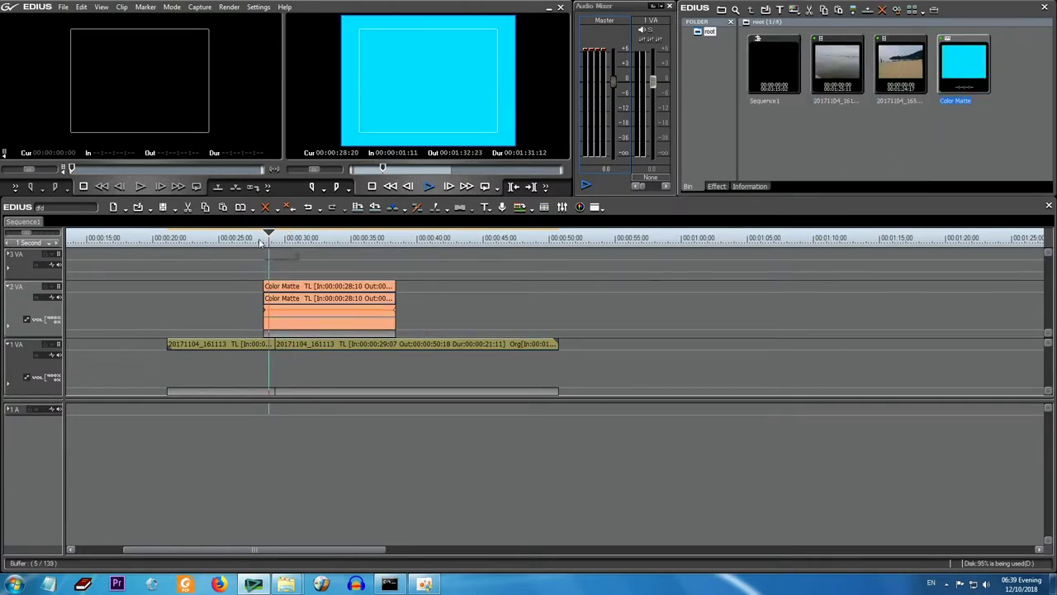
{"action": "scroll", "coordinate": [262, 244], "scroll_direction": "up", "scroll_amount": 1}
{"action": "left_click_drag", "start_coordinate": [283, 299], "coordinate": [315, 292]}
{"action": "left_click", "coordinate": [260, 237]}
{"action": "key", "text": "space"}
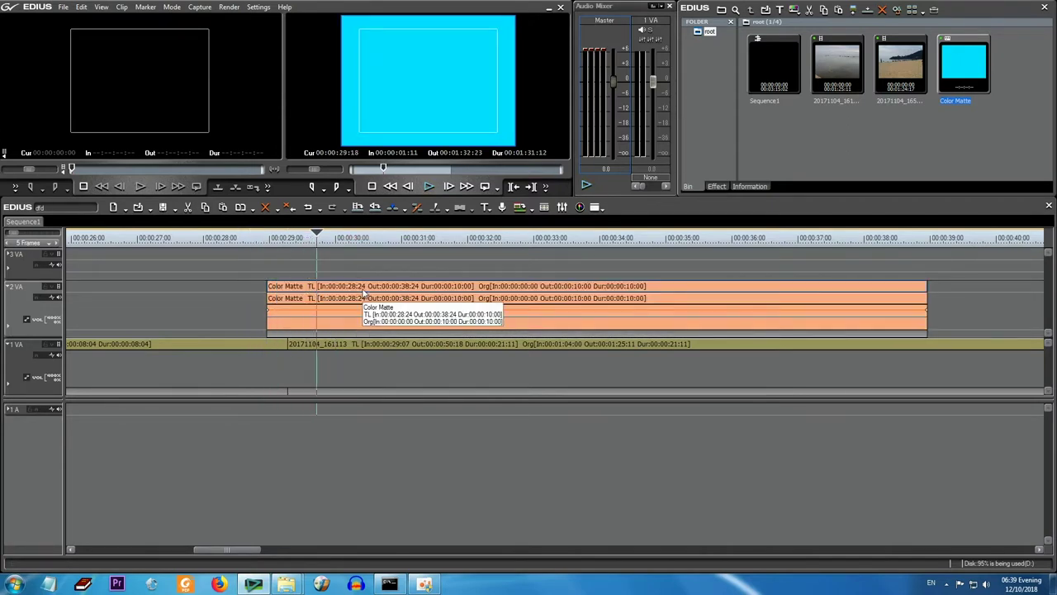
- Trim the Color Matte to one second and position it across the cut, from 00:00:28:21 to 00:00:29:21
{"action": "key", "text": "m"}
{"action": "left_click_drag", "start_coordinate": [333, 257], "coordinate": [291, 302]}
{"action": "left_click", "coordinate": [423, 304]}
{"action": "key", "text": "space"}
{"action": "left_click_drag", "start_coordinate": [283, 248], "coordinate": [249, 259]}
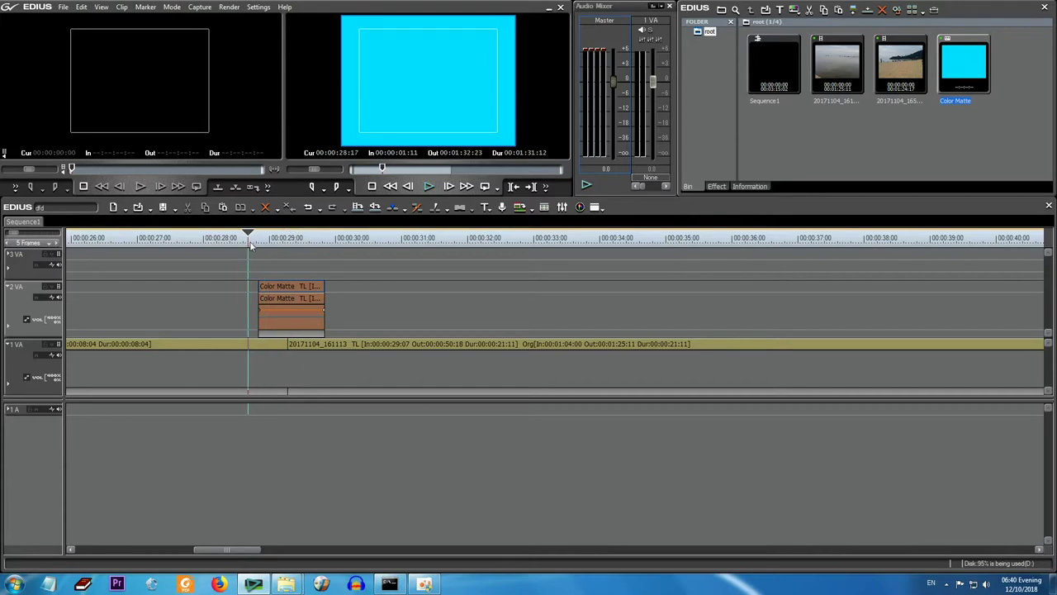
- Apply the 2D Border Wipe transition to the start of the Color Matte and play the result
{"action": "left_click", "coordinate": [716, 187]}
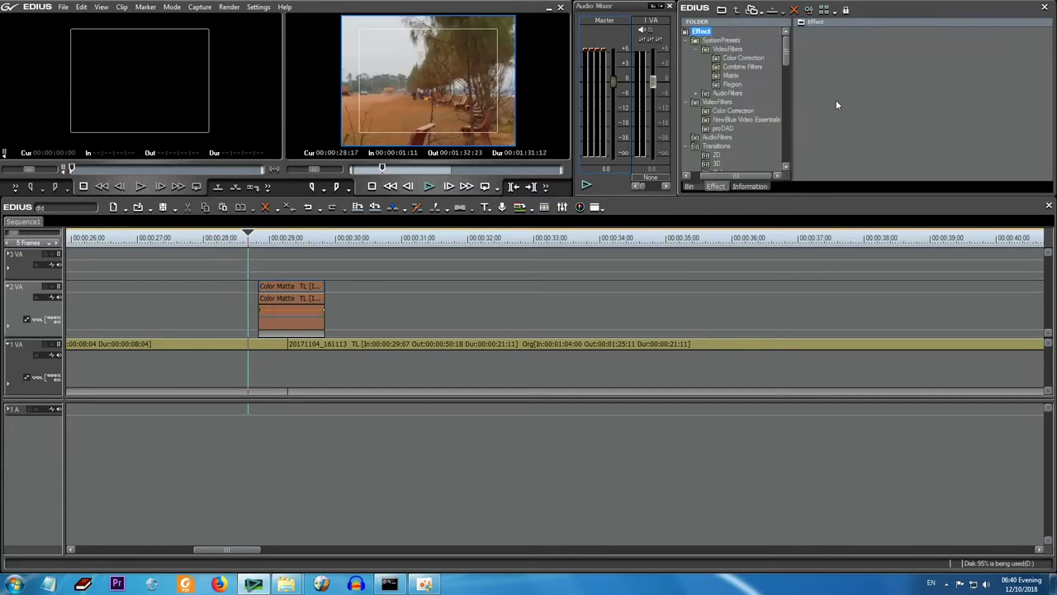
{"action": "left_click", "coordinate": [716, 146]}
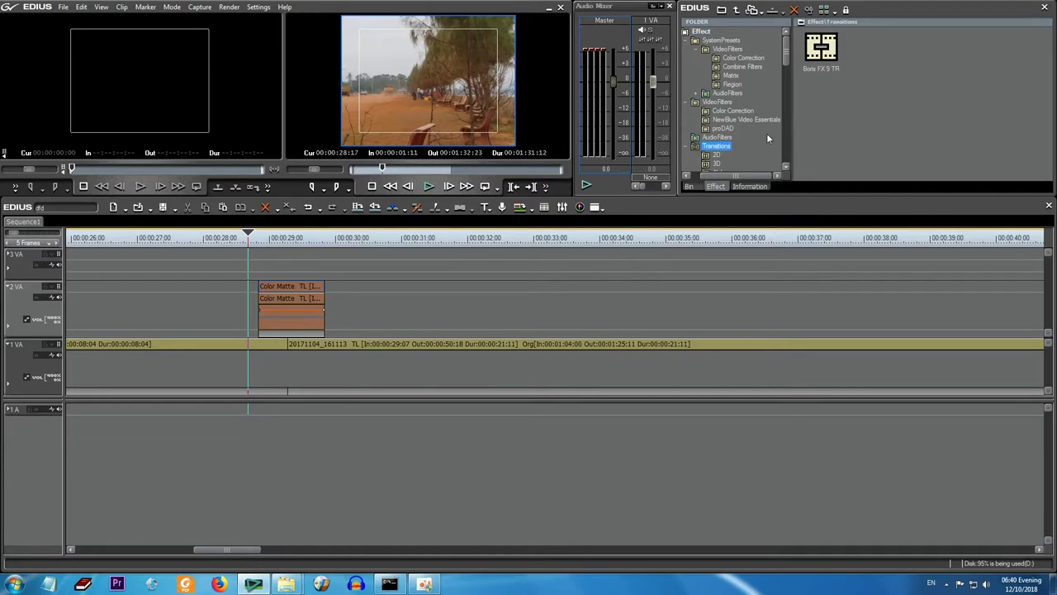
{"action": "left_click_drag", "start_coordinate": [787, 55], "coordinate": [788, 76]}
{"action": "left_click", "coordinate": [716, 39]}
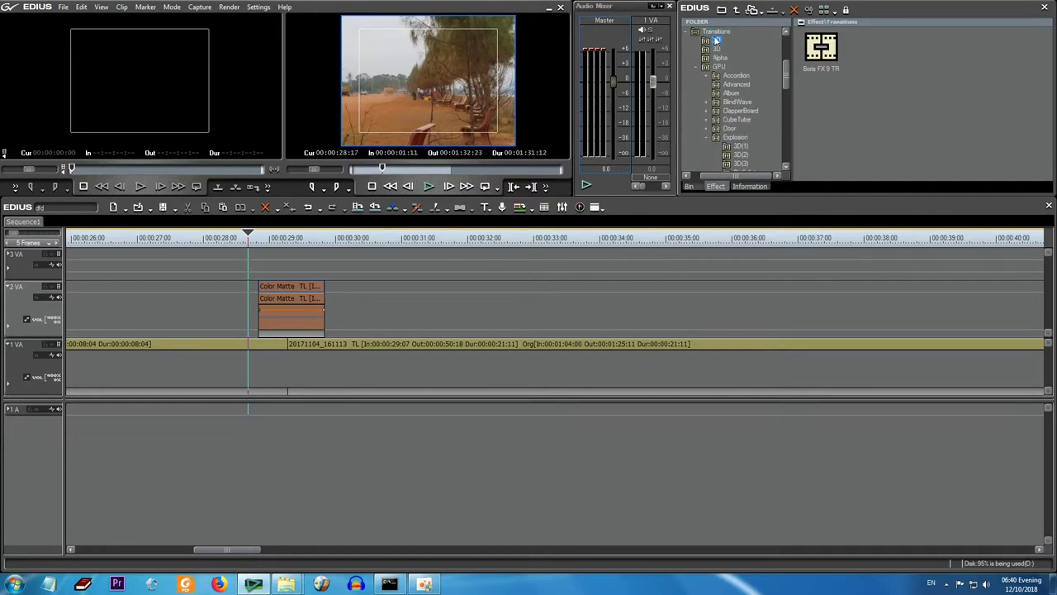
{"action": "left_click", "coordinate": [819, 109]}
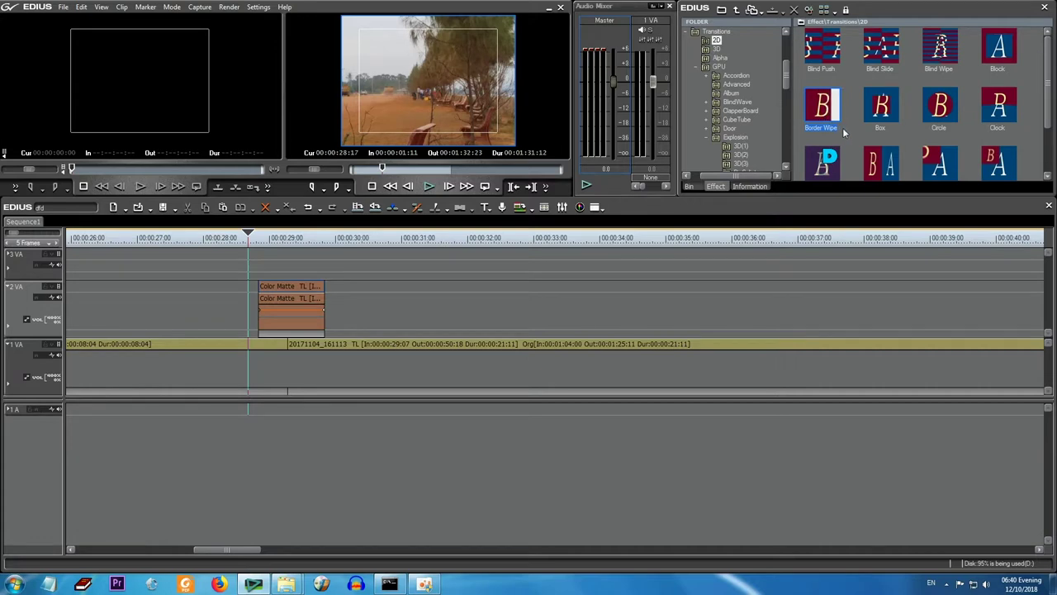
{"action": "left_click_drag", "start_coordinate": [826, 112], "coordinate": [267, 332]}
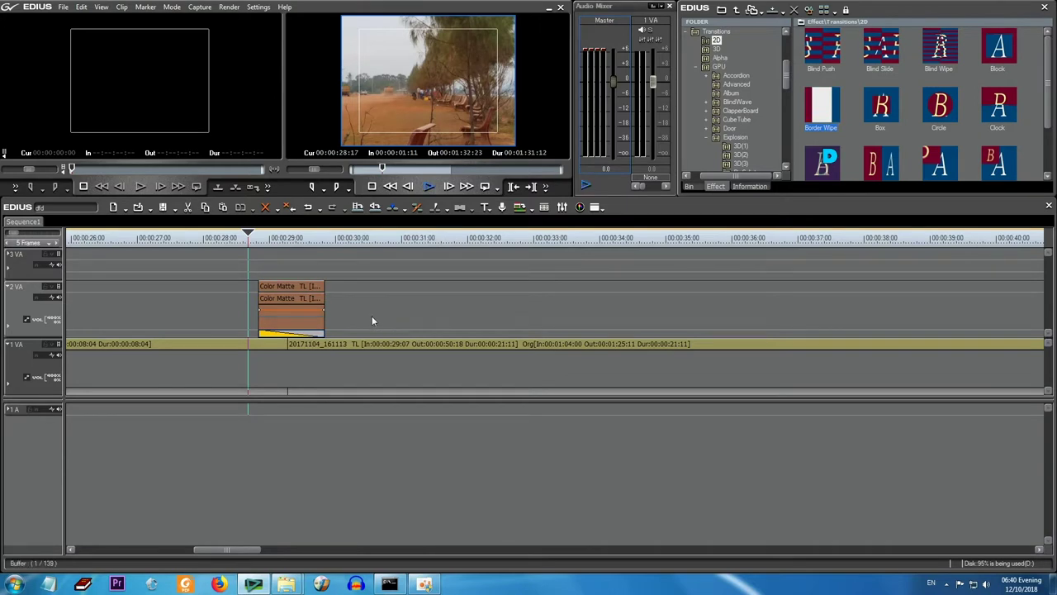
{"action": "key", "text": "space"}
{"action": "left_click_drag", "start_coordinate": [342, 239], "coordinate": [234, 265]}
{"action": "key", "text": "space"}
{"action": "key", "text": "space"}
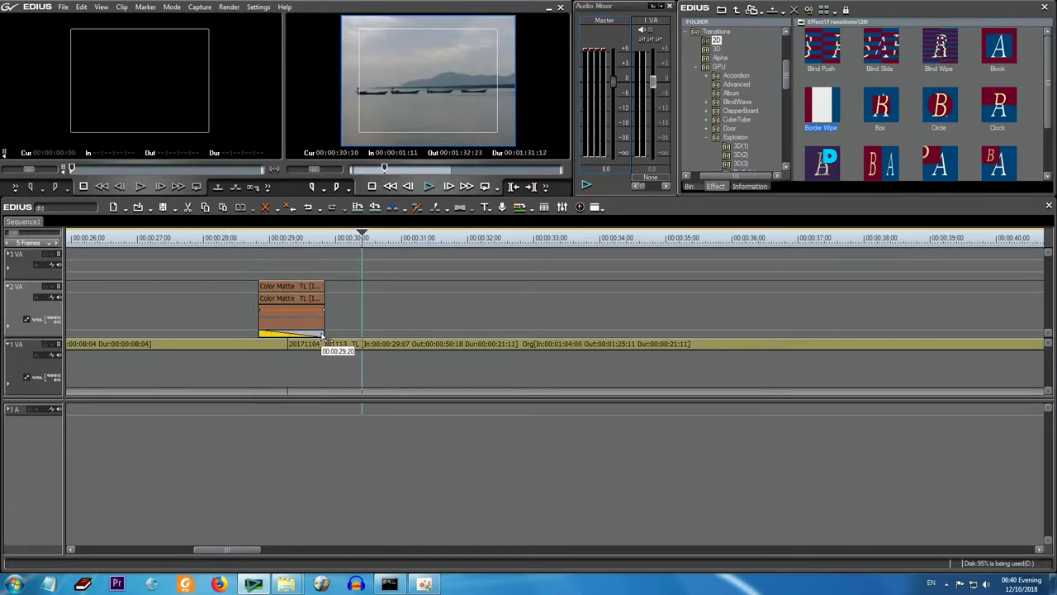
- Shorten the matte's opening Border Wipe to 11 frames so it ends at the cut, and preview it
{"action": "left_click_drag", "start_coordinate": [326, 339], "coordinate": [287, 339]}
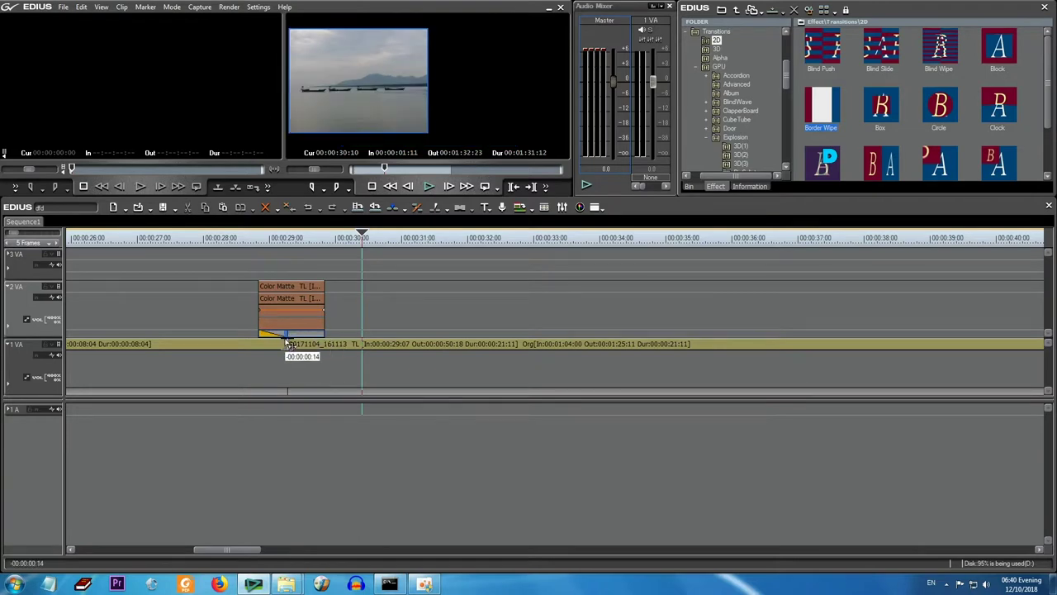
{"action": "left_click", "coordinate": [256, 238]}
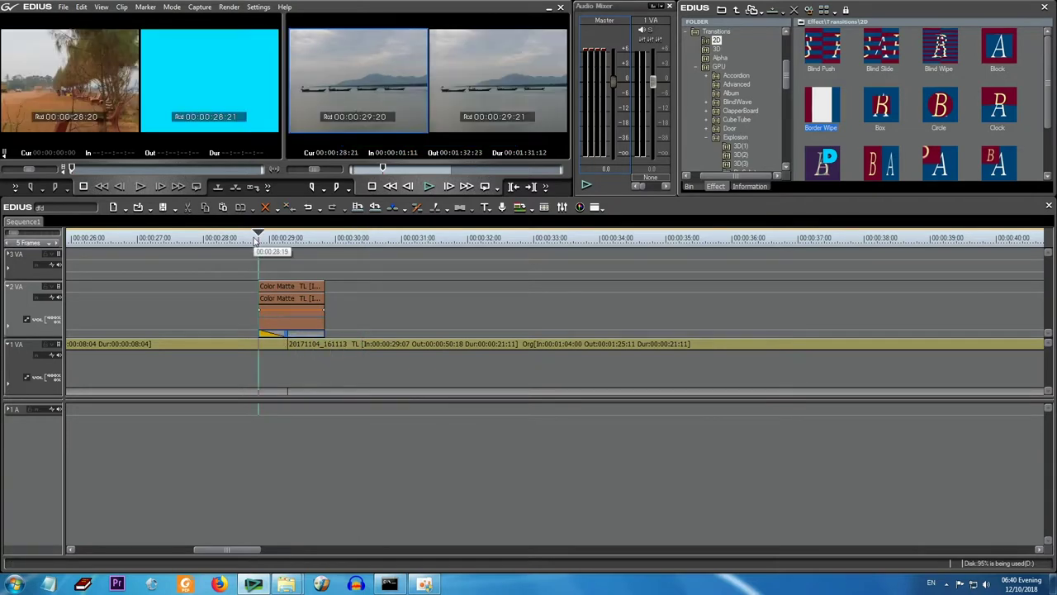
{"action": "left_click", "coordinate": [239, 238]}
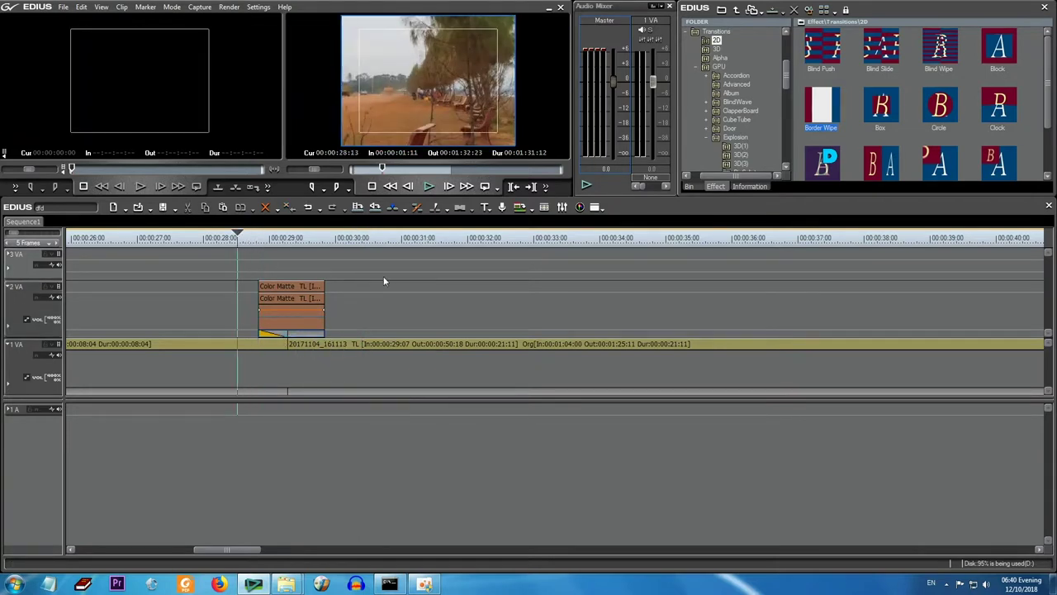
{"action": "key", "text": "space"}
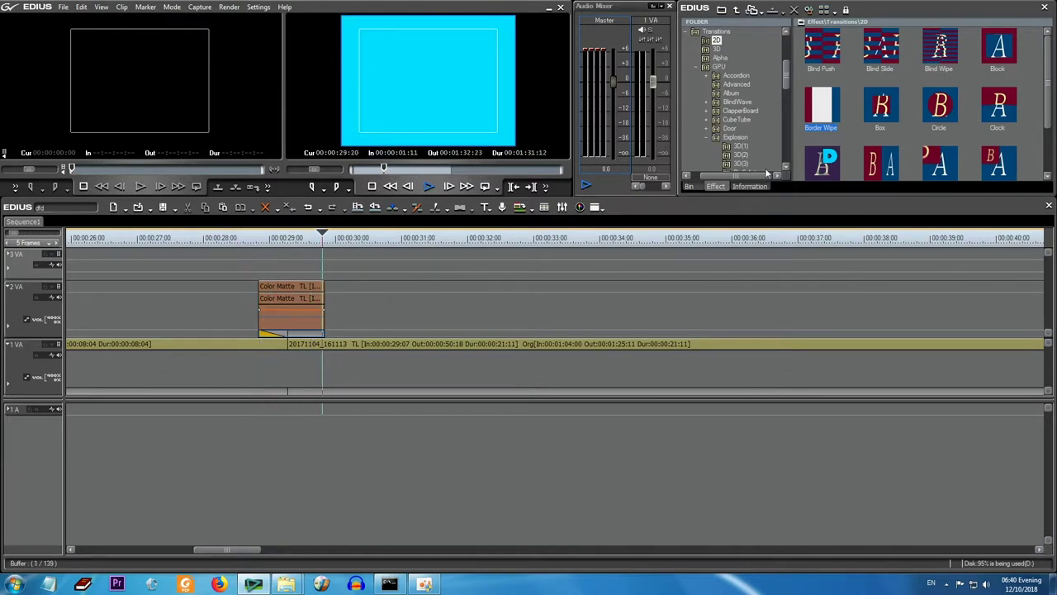
- Add a second Border Wipe to the end of the Color Matte, meeting the first at the cut, and preview both
{"action": "left_click_drag", "start_coordinate": [317, 339], "coordinate": [293, 323]}
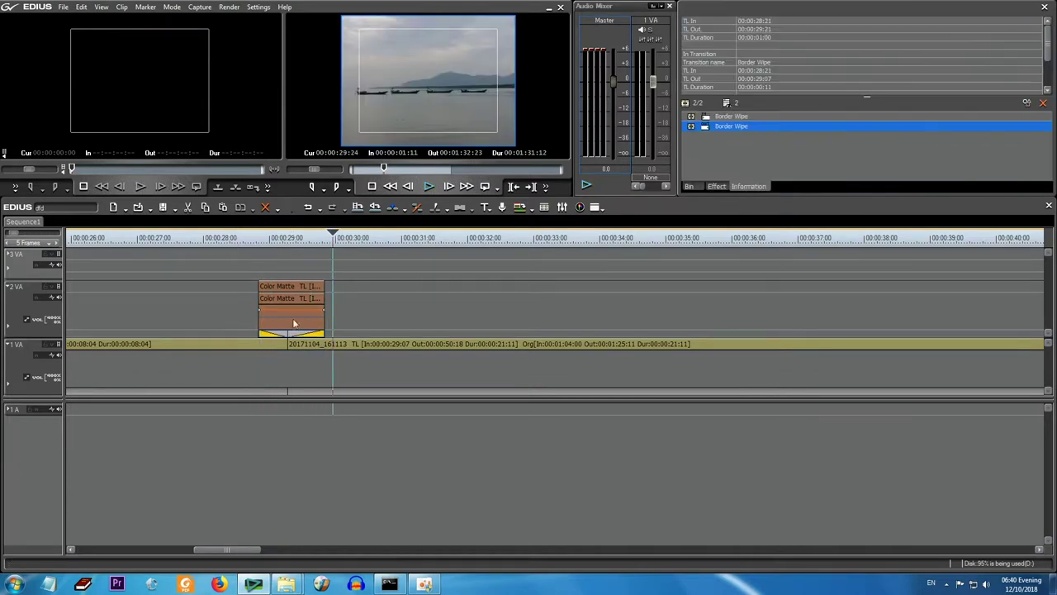
{"action": "left_click", "coordinate": [241, 238]}
{"action": "key", "text": "space"}
{"action": "left_click_drag", "start_coordinate": [332, 241], "coordinate": [243, 273]}
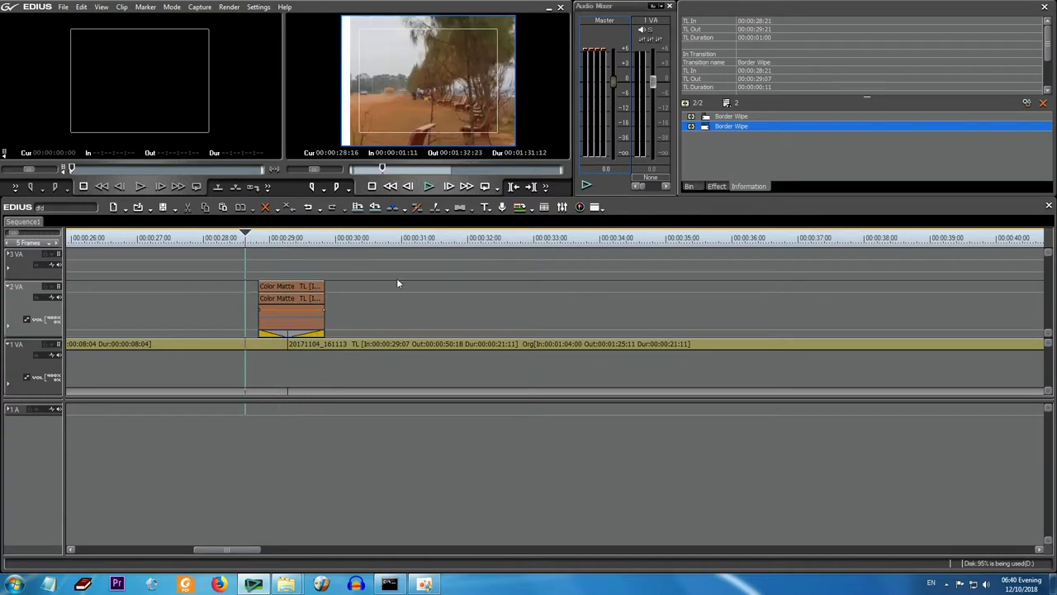
{"action": "key", "text": "space"}
{"action": "left_click", "coordinate": [285, 257]}
{"action": "mouse_move", "coordinate": [285, 258]}
{"action": "left_mouse_down"}
{"action": "mouse_move", "coordinate": [302, 246]}
{"action": "mouse_move", "coordinate": [287, 249]}
{"action": "left_mouse_up"}
- Turn off overscan handling in the general render options of both Border Wipe transitions
{"action": "double_click", "coordinate": [727, 116]}
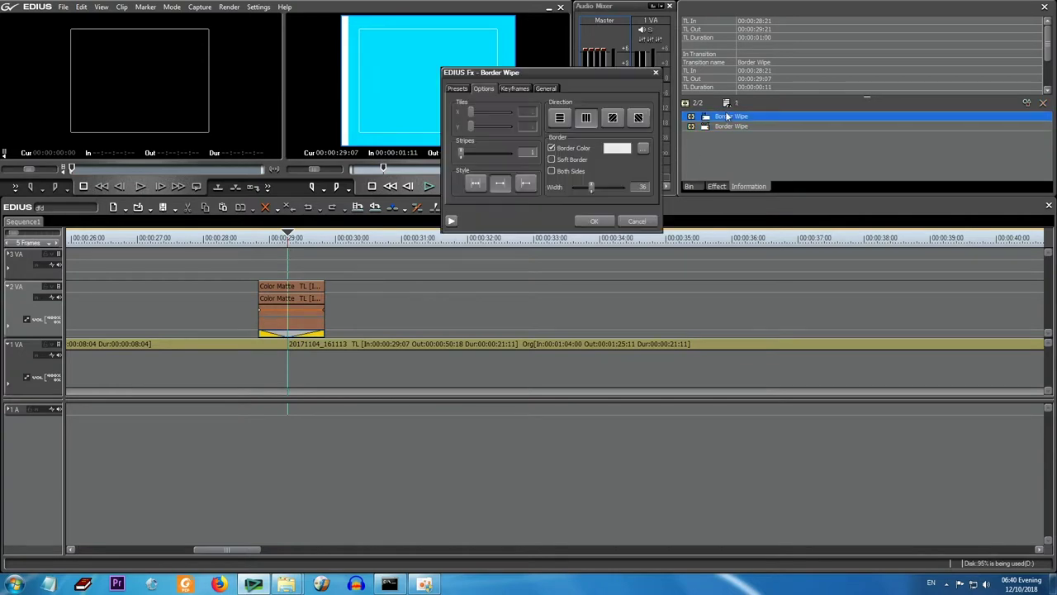
{"action": "left_click_drag", "start_coordinate": [561, 77], "coordinate": [630, 76]}
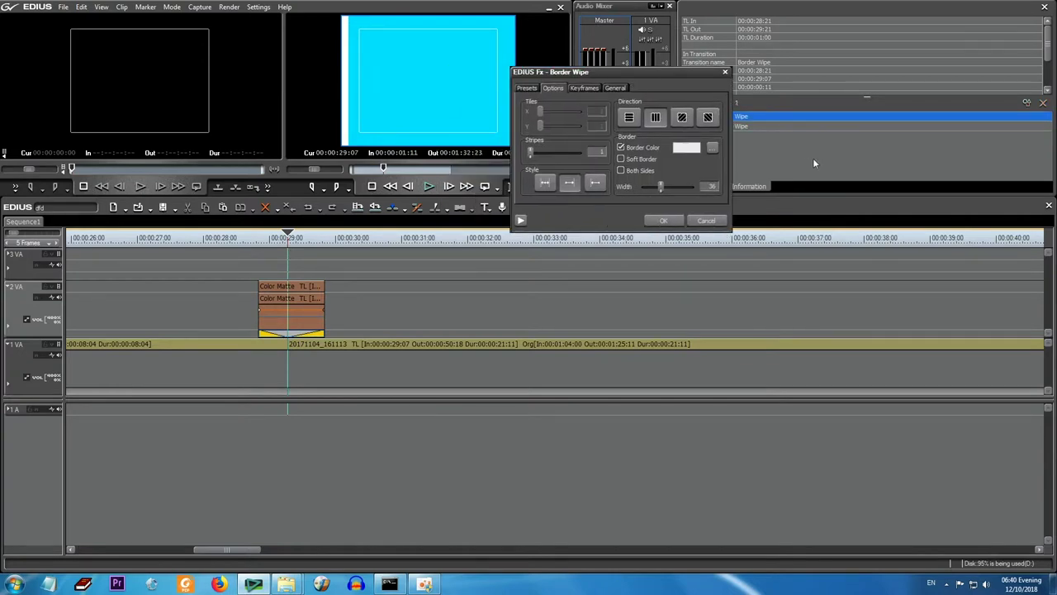
{"action": "left_click", "coordinate": [617, 88]}
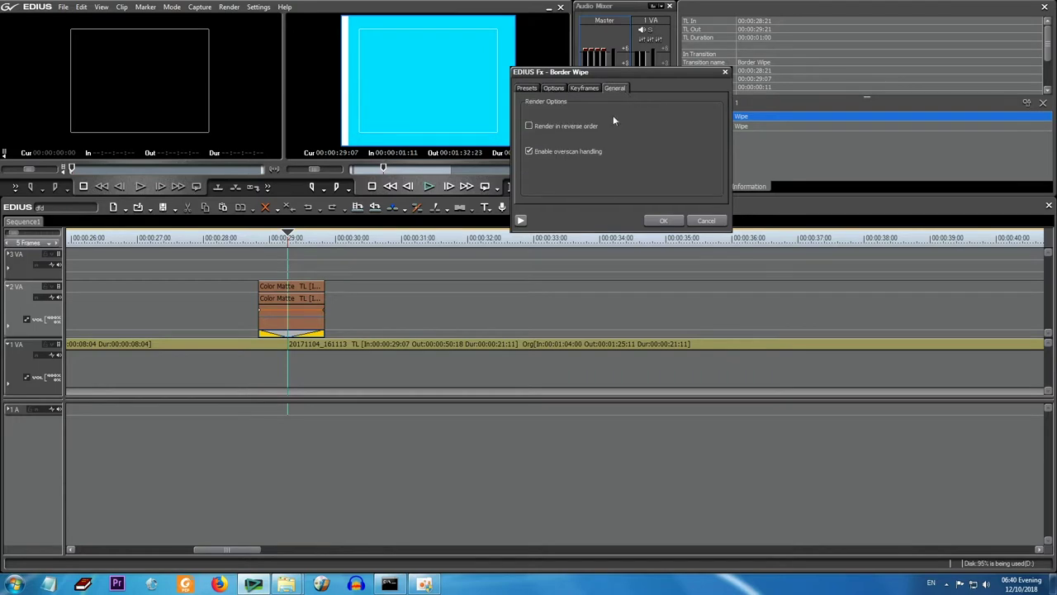
{"action": "left_click", "coordinate": [660, 221]}
{"action": "double_click", "coordinate": [736, 128]}
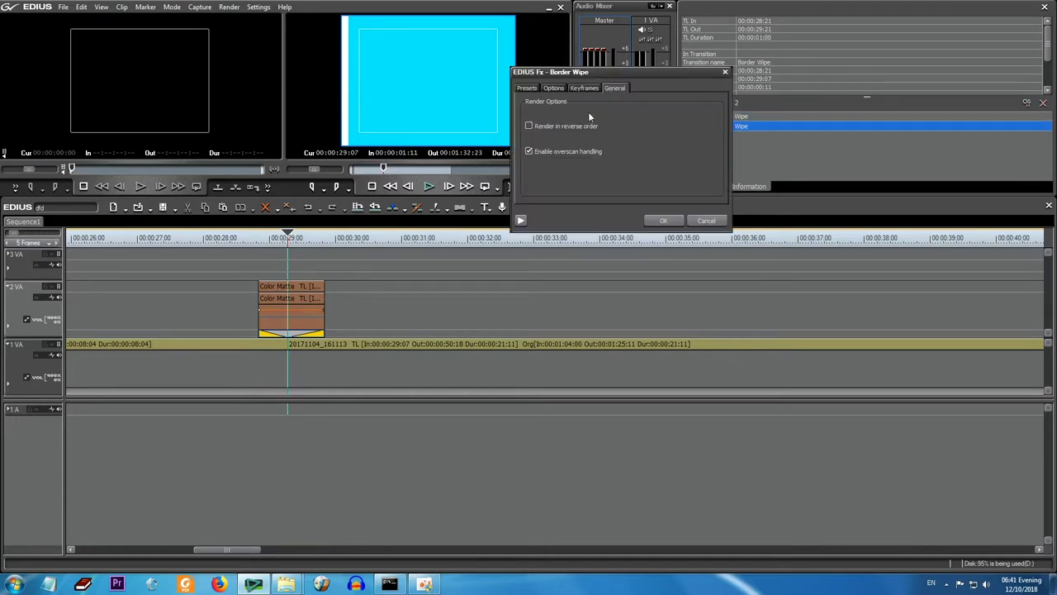
{"action": "left_click", "coordinate": [662, 220]}
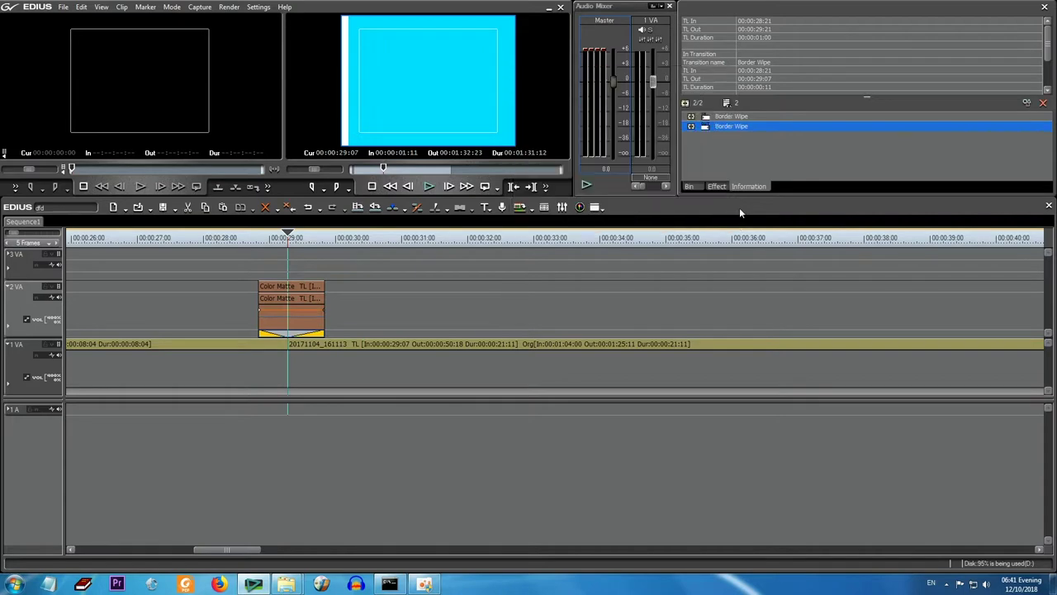
- Set the border width of the cyan matte's opening Border Wipe to 50 and play the transition
{"action": "double_click", "coordinate": [737, 117]}
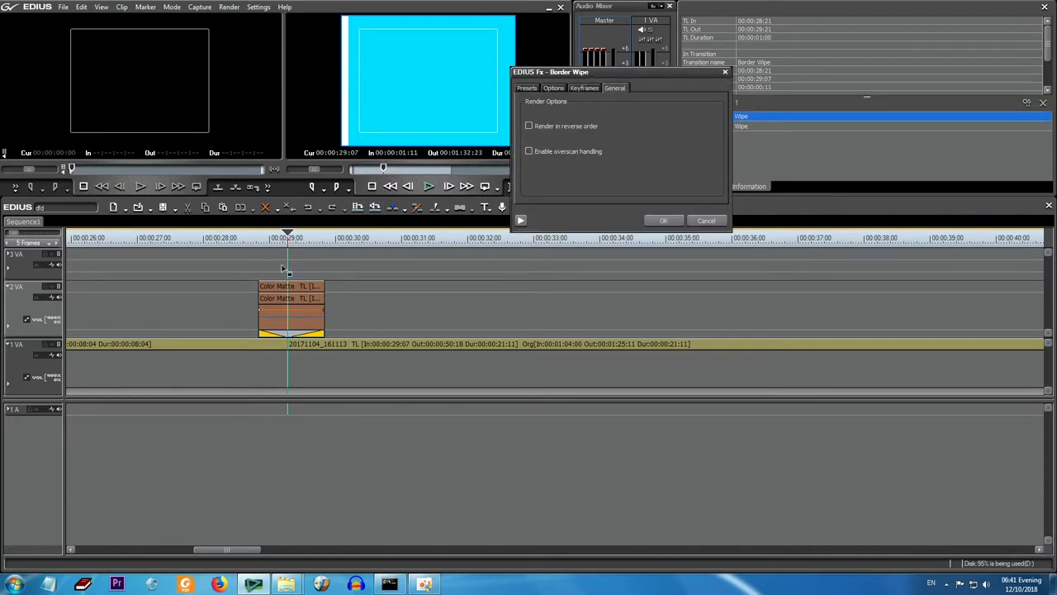
{"action": "left_click", "coordinate": [271, 241]}
{"action": "left_click_drag", "start_coordinate": [560, 80], "coordinate": [463, 221]}
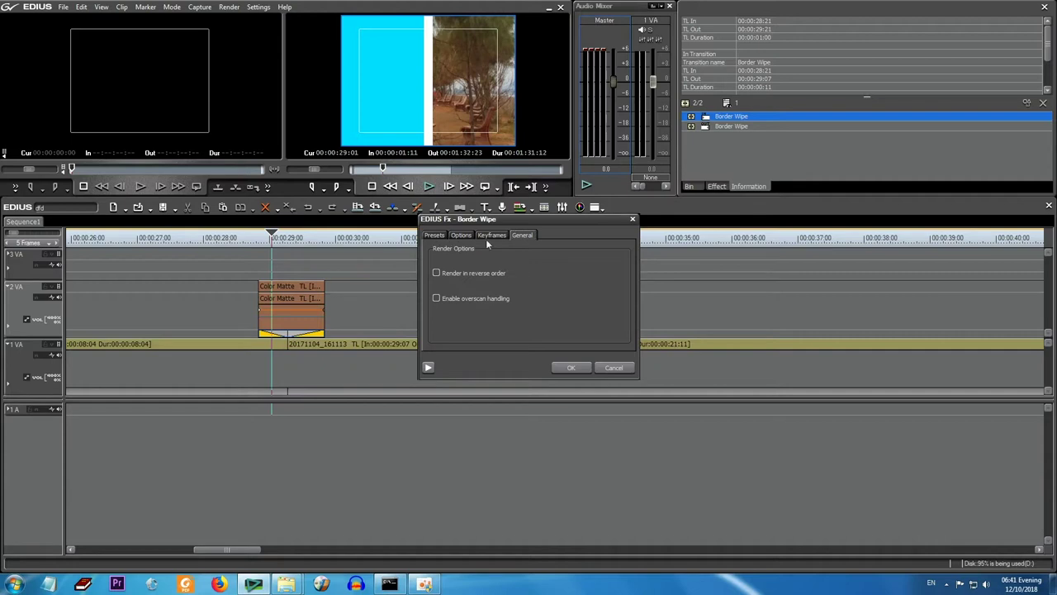
{"action": "left_click", "coordinate": [443, 238]}
{"action": "left_click", "coordinate": [467, 236]}
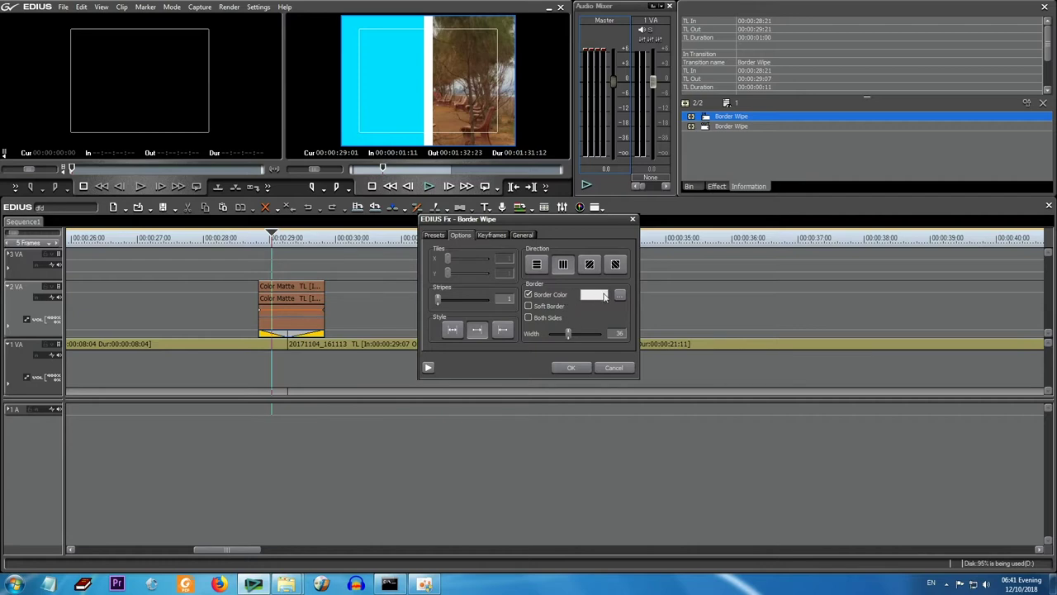
{"action": "left_click_drag", "start_coordinate": [569, 337], "coordinate": [704, 333]}
{"action": "type", "text": "50"}
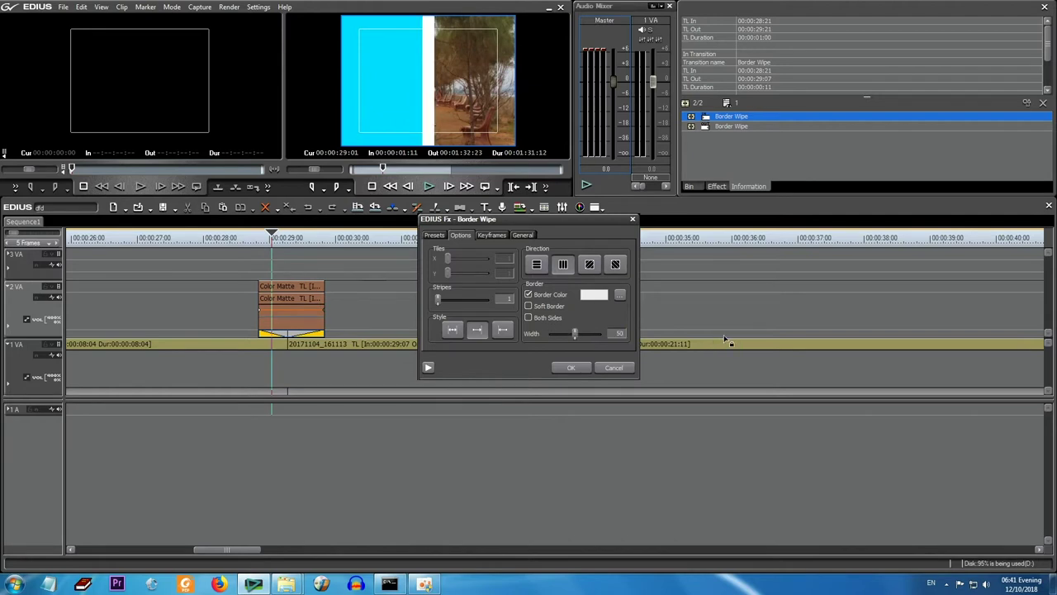
{"action": "left_click", "coordinate": [570, 367]}
{"action": "key", "text": "space"}
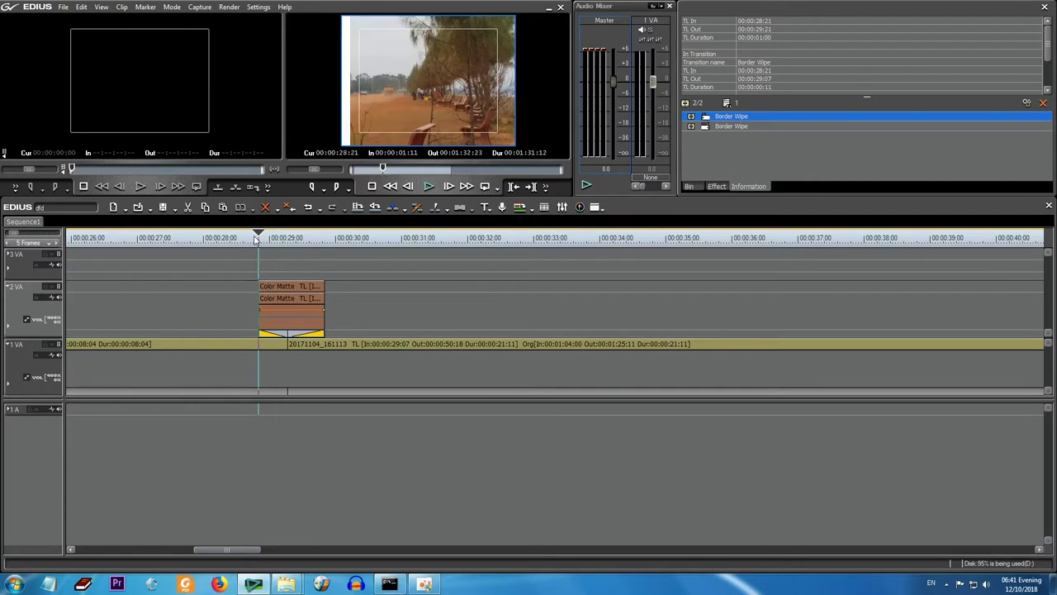
- Set the border width of the cyan matte's closing Border Wipe to 50 and preview the transition from before the matte
{"action": "left_click", "coordinate": [310, 238]}
{"action": "left_click_drag", "start_coordinate": [310, 241], "coordinate": [302, 240]}
{"action": "double_click", "coordinate": [731, 126]}
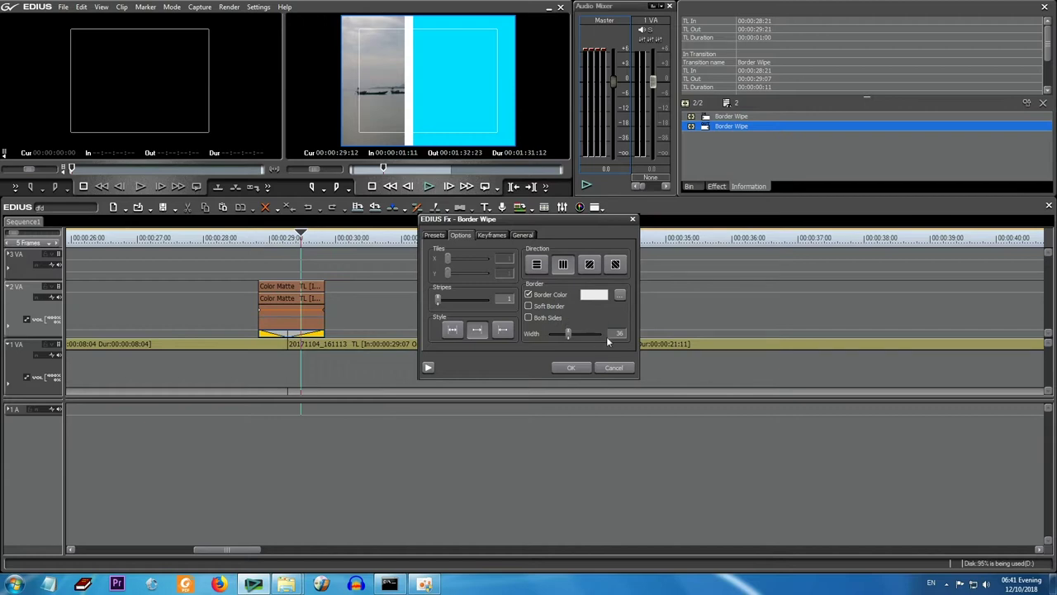
{"action": "left_click_drag", "start_coordinate": [616, 335], "coordinate": [816, 309]}
{"action": "type", "text": "50"}
{"action": "key", "text": "Return"}
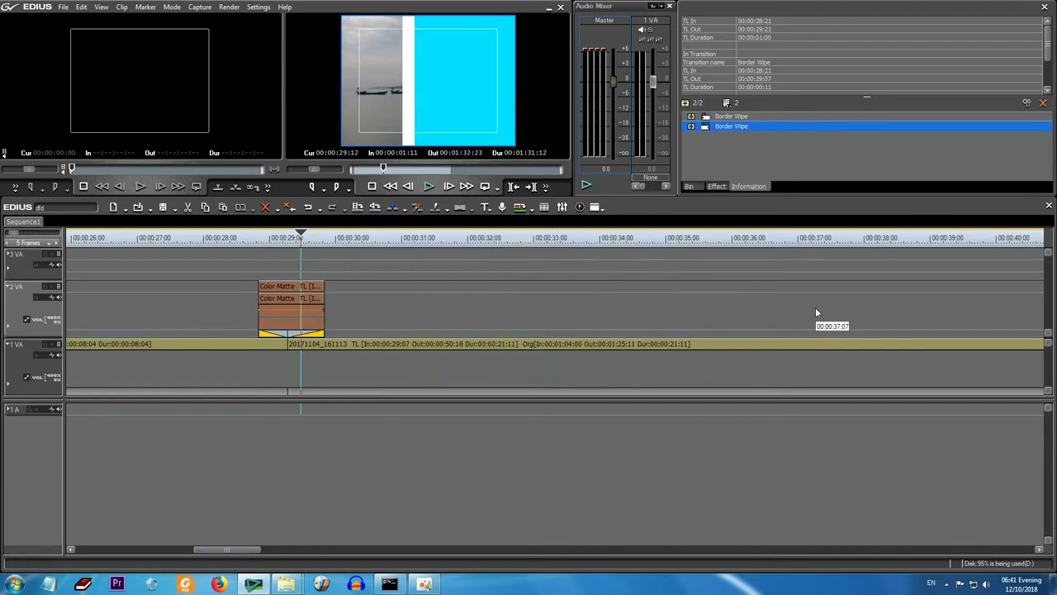
{"action": "left_click_drag", "start_coordinate": [308, 238], "coordinate": [253, 252]}
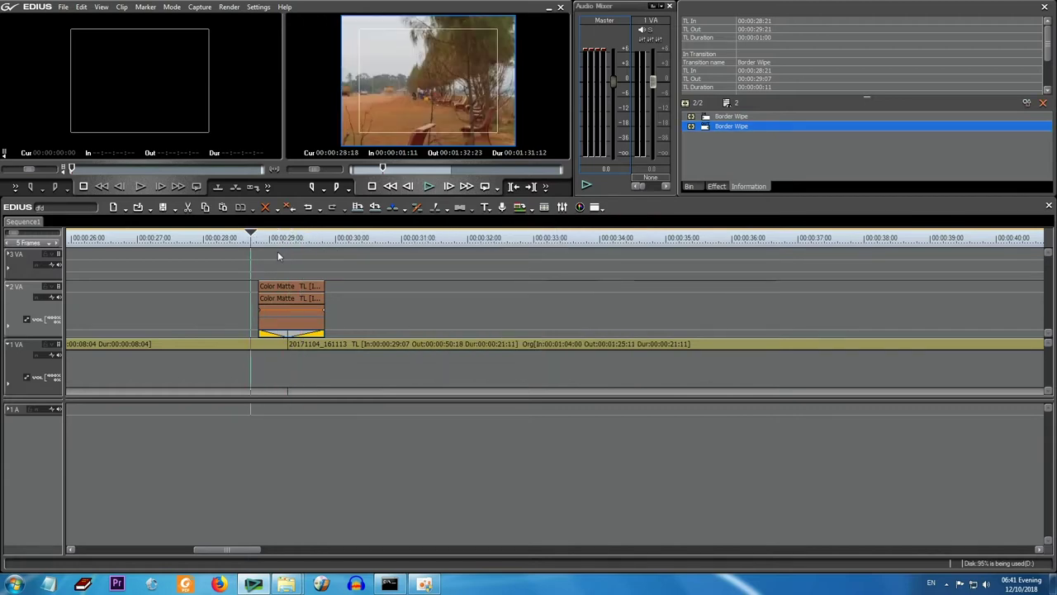
{"action": "key", "text": "space"}
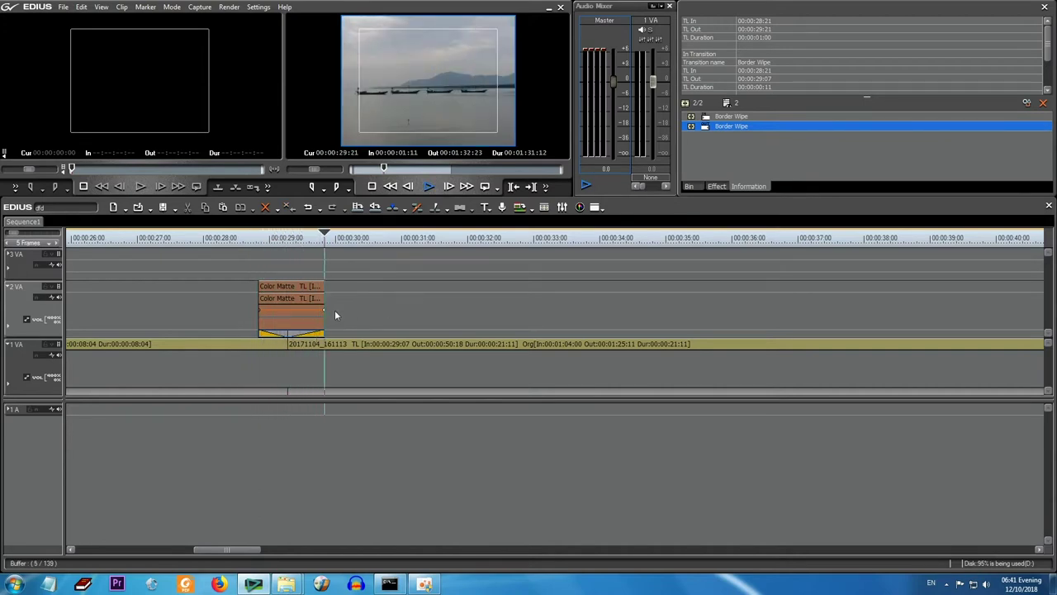
- Create a second Color Matte in the bin and set its color to white (235, 235, 235)
{"action": "left_click", "coordinate": [297, 295]}
{"action": "key", "text": "b"}
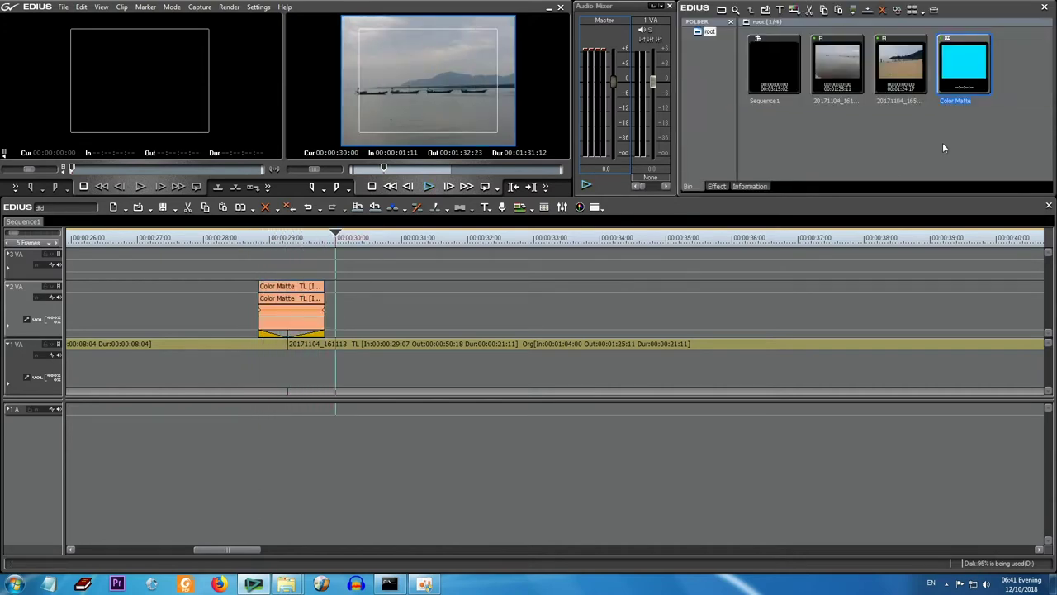
{"action": "left_click", "coordinate": [944, 148]}
{"action": "left_click", "coordinate": [795, 10]}
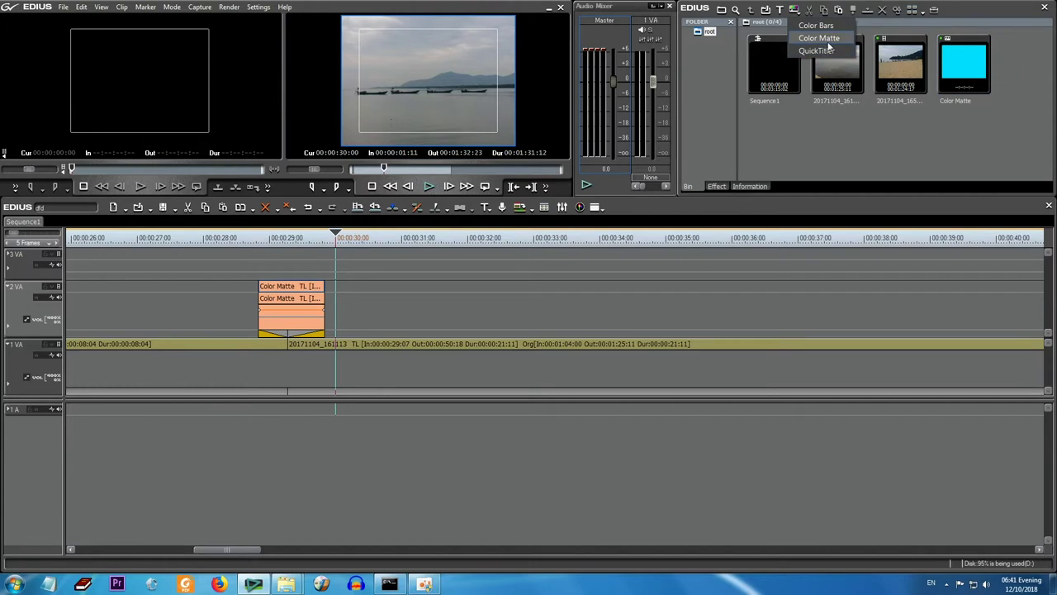
{"action": "left_click", "coordinate": [855, 128]}
{"action": "left_click", "coordinate": [542, 282]}
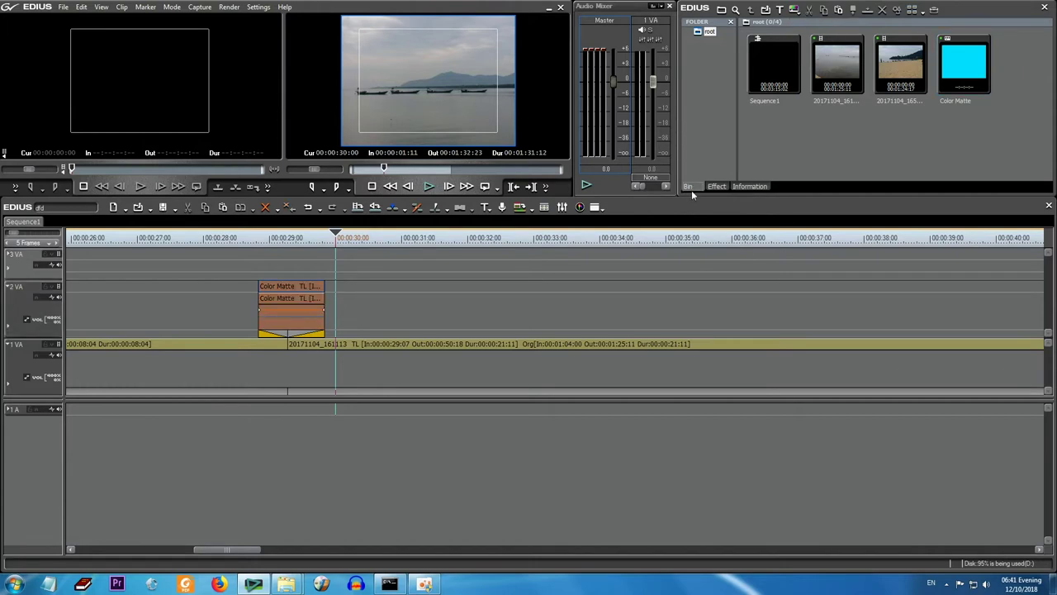
{"action": "left_click", "coordinate": [794, 10]}
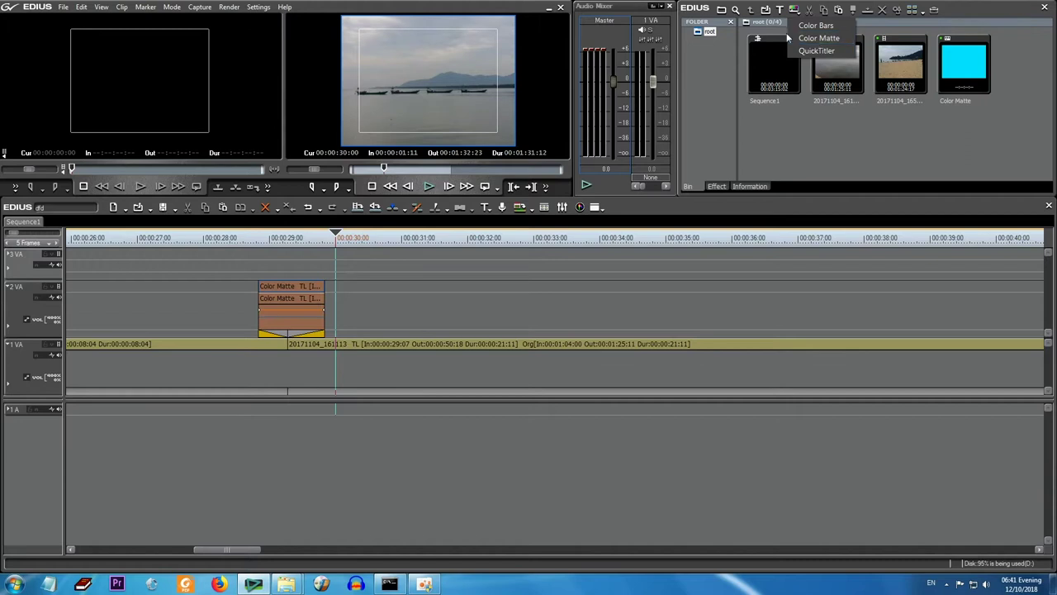
{"action": "left_click", "coordinate": [818, 39]}
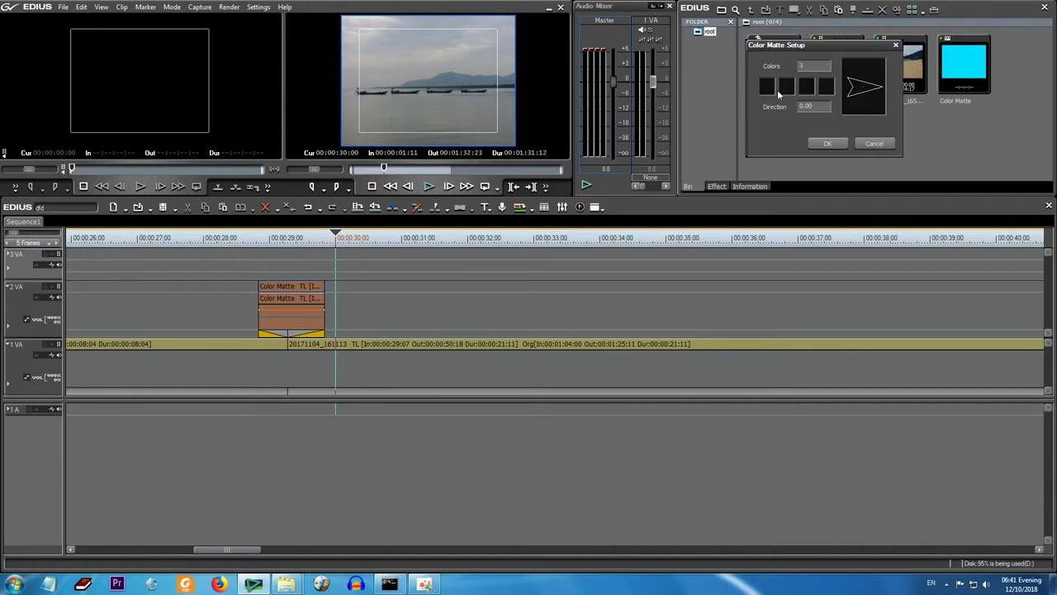
{"action": "left_click", "coordinate": [783, 96]}
{"action": "left_click", "coordinate": [1025, 113]}
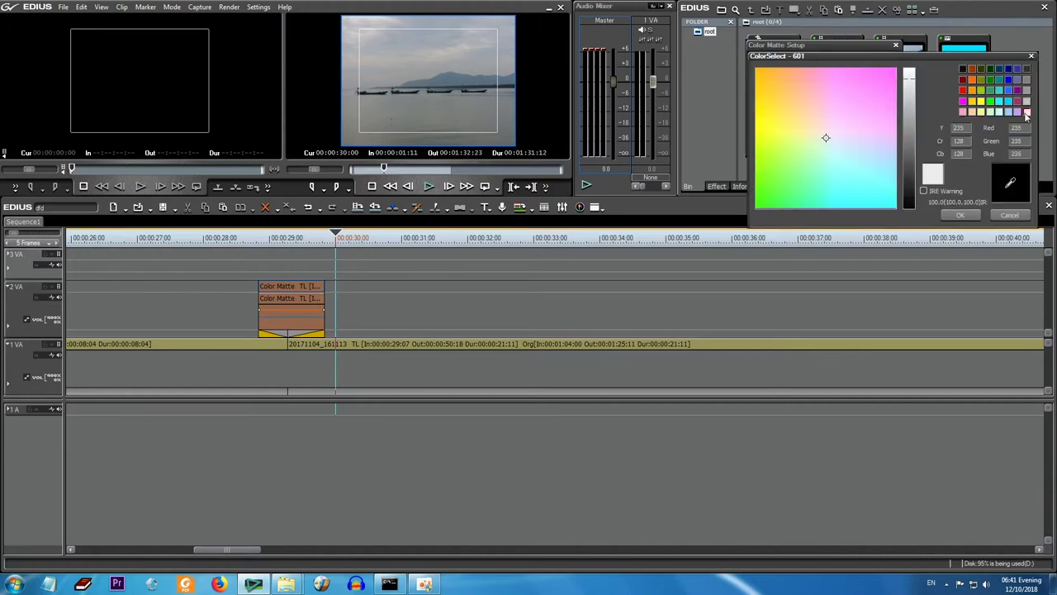
{"action": "left_click", "coordinate": [974, 214]}
{"action": "left_click", "coordinate": [836, 141]}
- Place the white Color Matte on track 3 VA above the cyan one and trim its end to 00:00:29:21
{"action": "left_click_drag", "start_coordinate": [775, 138], "coordinate": [260, 259]}
{"action": "left_click", "coordinate": [323, 238]}
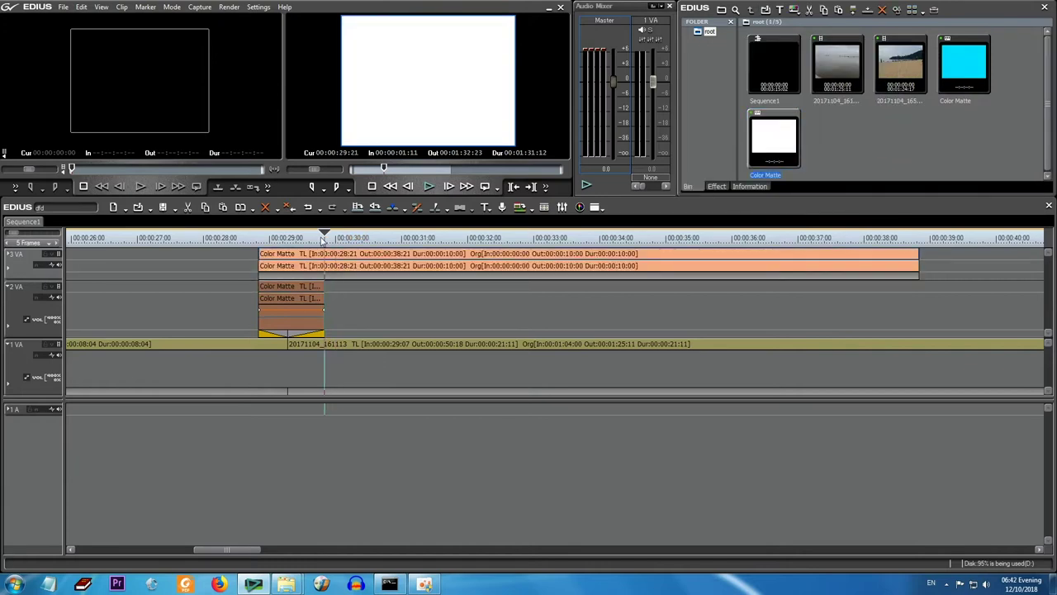
{"action": "key", "text": "m"}
- Copy both Border Wipe transitions from the cyan matte onto the white matte and preview the result
{"action": "left_click", "coordinate": [302, 331]}
{"action": "left_click", "coordinate": [274, 335], "text": "ctrl"}
{"action": "key", "text": "ctrl+c"}
{"action": "left_click", "coordinate": [278, 276]}
{"action": "key", "text": "ctrl+v"}
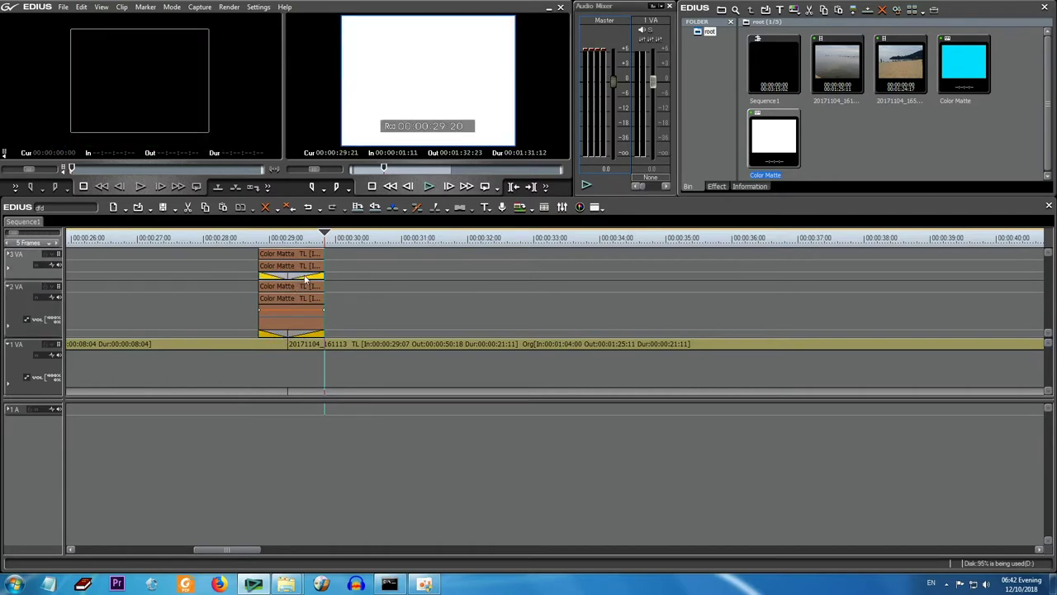
{"action": "left_click", "coordinate": [352, 282]}
{"action": "left_click_drag", "start_coordinate": [266, 239], "coordinate": [313, 264]}
{"action": "key", "text": "space"}
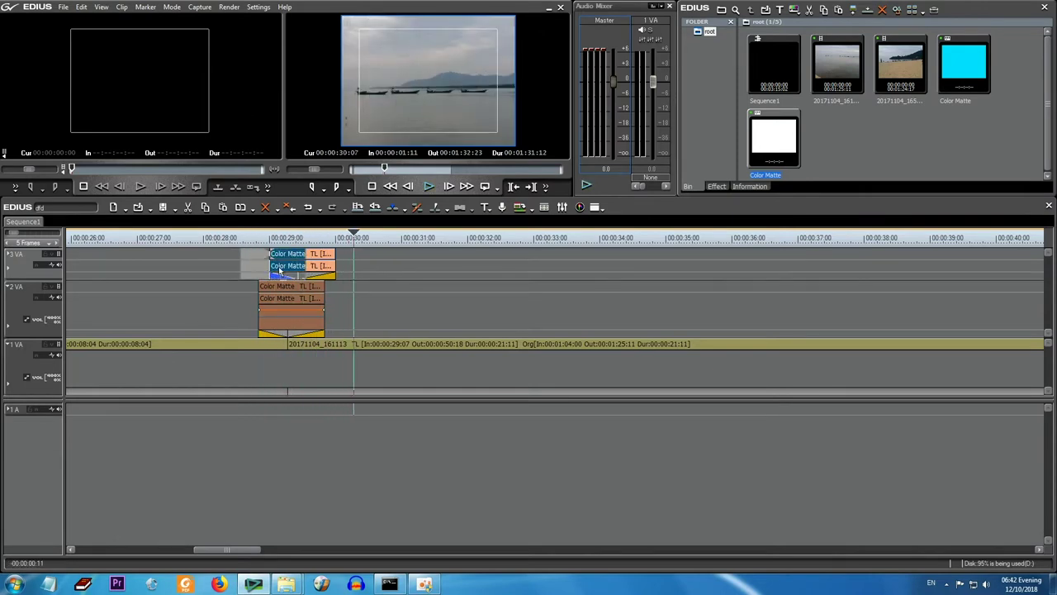
- Try moving the white matte earlier so it starts at 00:00:28:18, ahead of the cyan matte, and preview it
{"action": "left_click_drag", "start_coordinate": [286, 269], "coordinate": [265, 268]}
{"action": "left_click", "coordinate": [250, 240]}
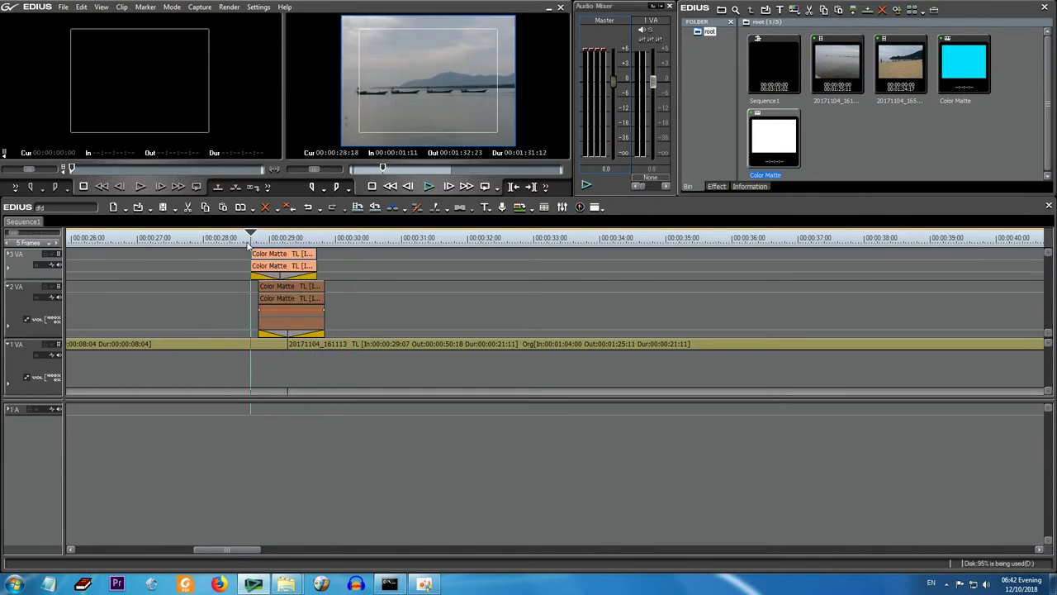
{"action": "key", "text": "space"}
{"action": "key", "text": "space"}
- Try starting the white matte at about 00:00:28:15 on track 3 VA and play the overlap
{"action": "left_click_drag", "start_coordinate": [285, 262], "coordinate": [292, 261]}
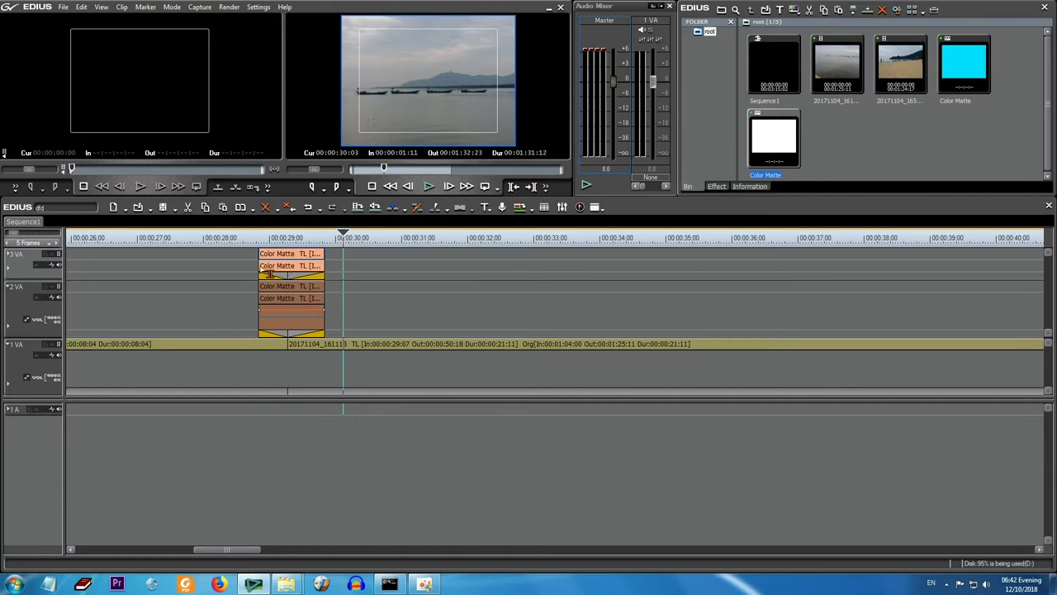
{"action": "left_click_drag", "start_coordinate": [259, 258], "coordinate": [302, 261]}
{"action": "left_click", "coordinate": [238, 239]}
{"action": "key", "text": "space"}
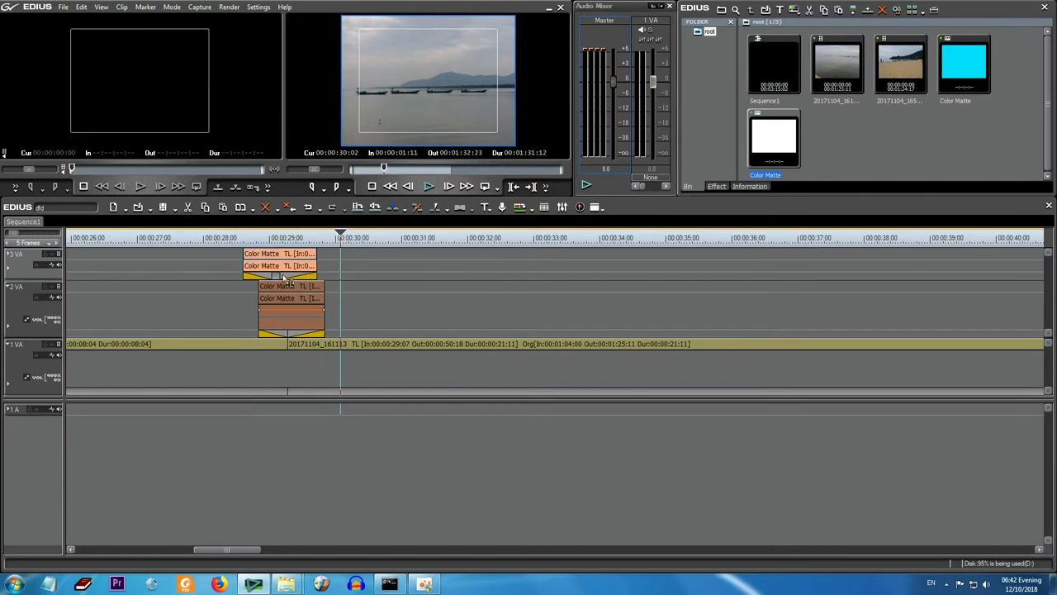
- Try trimming the white matte's end so its two Border Wipes meet, and preview the transition
{"action": "left_click_drag", "start_coordinate": [312, 259], "coordinate": [307, 259]}
{"action": "left_click", "coordinate": [265, 239]}
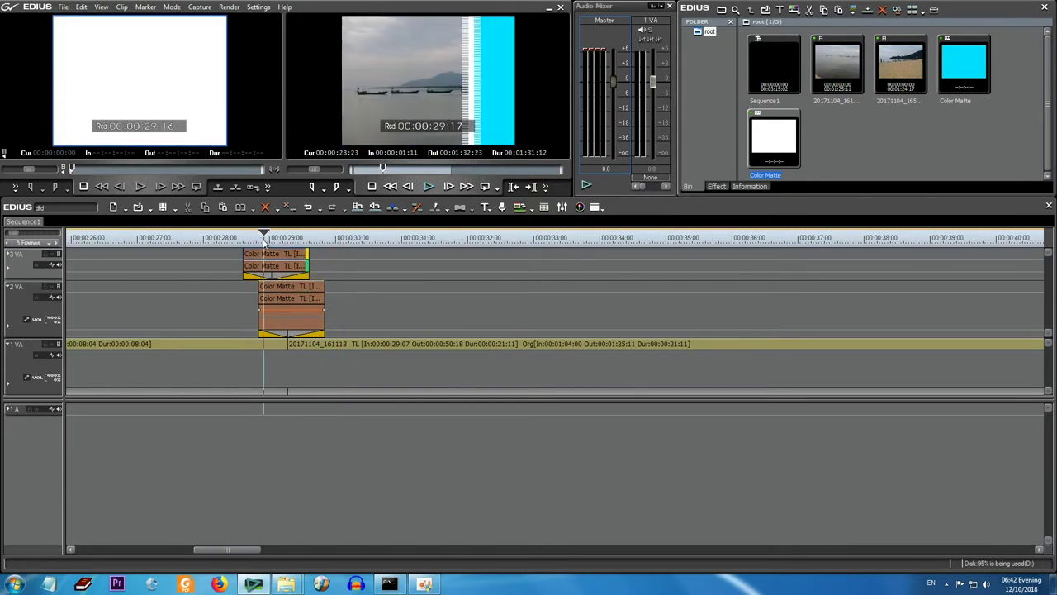
{"action": "left_click", "coordinate": [244, 243]}
{"action": "key", "text": "space"}
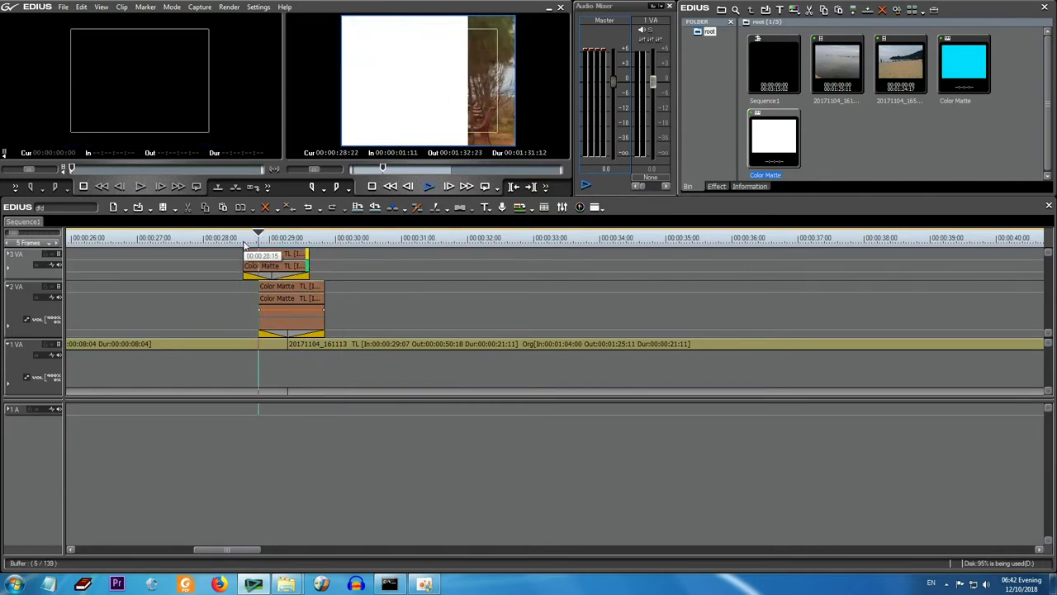
{"action": "left_click_drag", "start_coordinate": [325, 241], "coordinate": [203, 249]}
{"action": "key", "text": "space"}
- Move the white matte later on track 3 VA so it starts at 00:00:29:02, previewing the timing along the way
{"action": "left_click", "coordinate": [293, 264]}
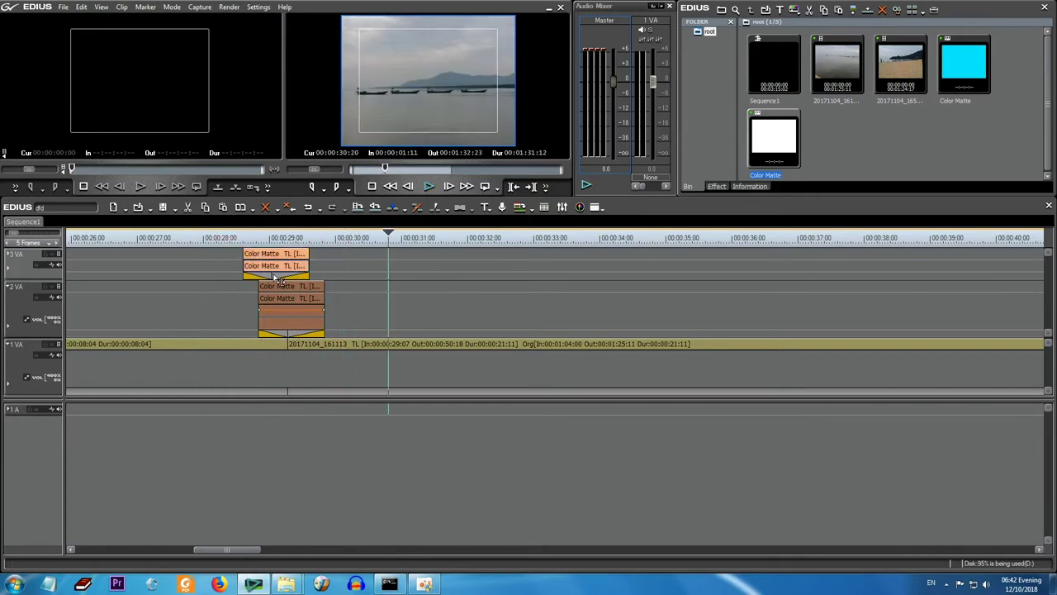
{"action": "left_click_drag", "start_coordinate": [274, 276], "coordinate": [289, 275]}
{"action": "left_click", "coordinate": [244, 244]}
{"action": "key", "text": "space"}
{"action": "left_click", "coordinate": [304, 261]}
{"action": "left_click", "coordinate": [244, 244]}
{"action": "key", "text": "space"}
{"action": "left_click", "coordinate": [260, 246]}
{"action": "key", "text": "space"}
{"action": "left_click_drag", "start_coordinate": [293, 265], "coordinate": [324, 265]}
{"action": "left_click", "coordinate": [253, 243]}
{"action": "key", "text": "space"}
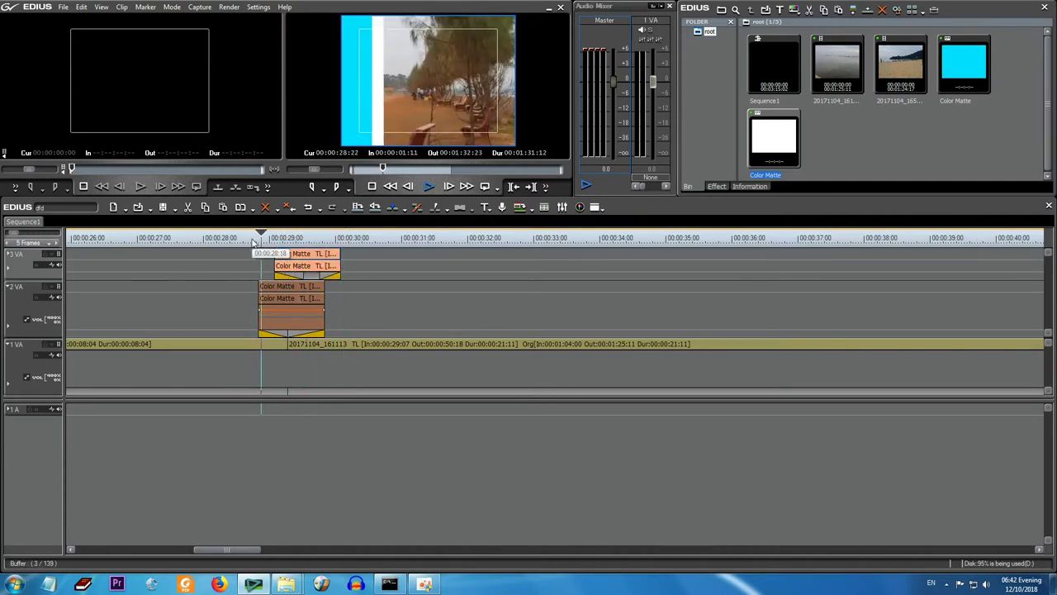
{"action": "key", "text": "space"}
- Extend the cyan matte's end to 00:00:30:04, trim the white matte's end to 00:00:29:21, and preview
{"action": "left_click_drag", "start_coordinate": [326, 293], "coordinate": [324, 259]}
{"action": "left_click", "coordinate": [320, 263]}
{"action": "left_click", "coordinate": [258, 240]}
{"action": "key", "text": "space"}
{"action": "left_click", "coordinate": [242, 239]}
{"action": "key", "text": "space"}
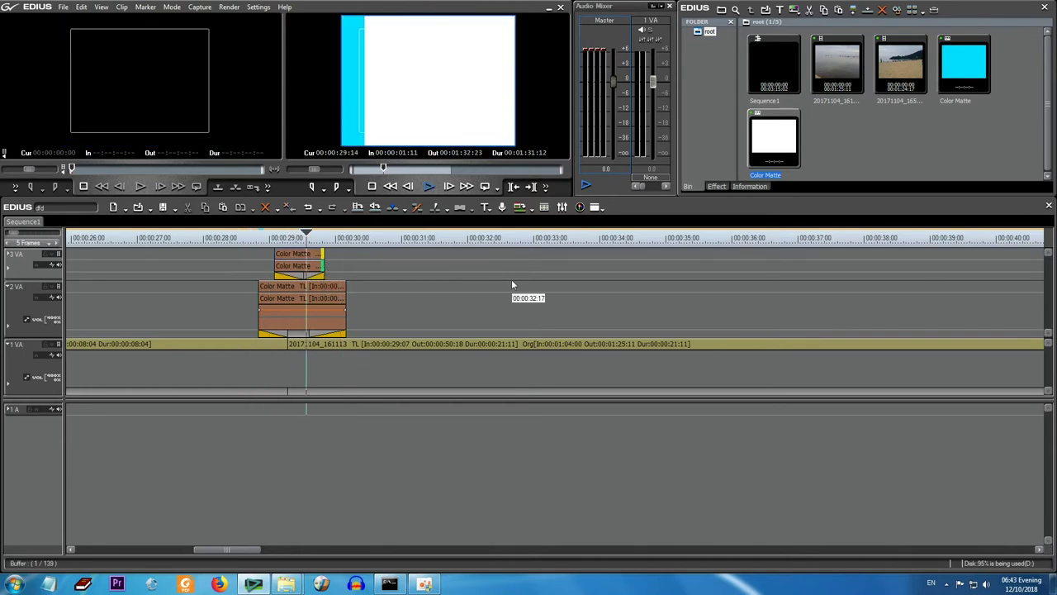
- Play the layered transition several times and check how the white and cyan mattes cross the cut
{"action": "left_click", "coordinate": [251, 239]}
{"action": "key", "text": "space"}
{"action": "left_click", "coordinate": [288, 239]}
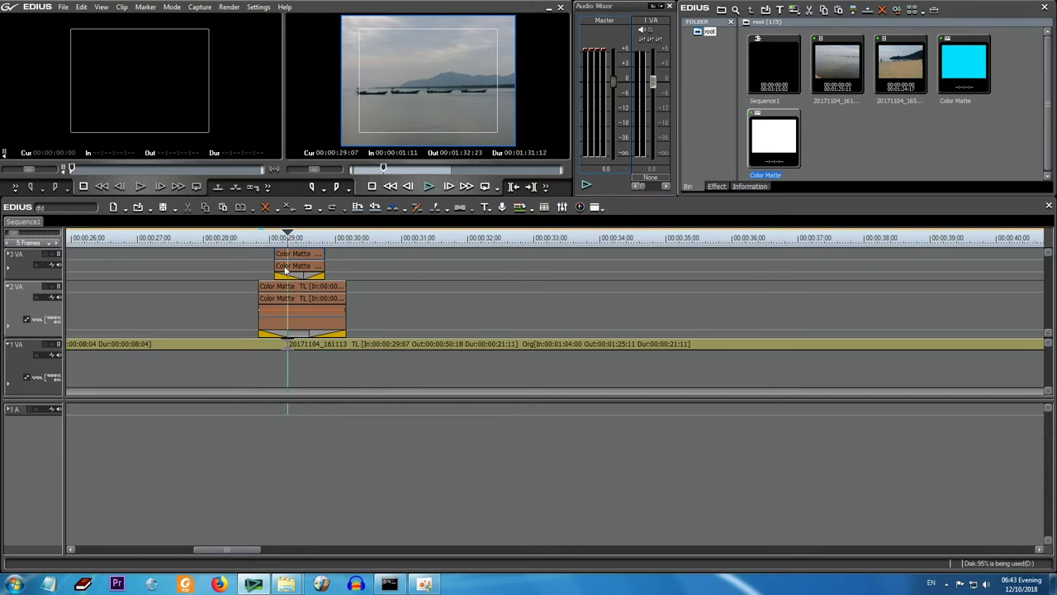
{"action": "key", "text": "space"}
{"action": "key", "text": "space"}
{"action": "left_click", "coordinate": [570, 243]}
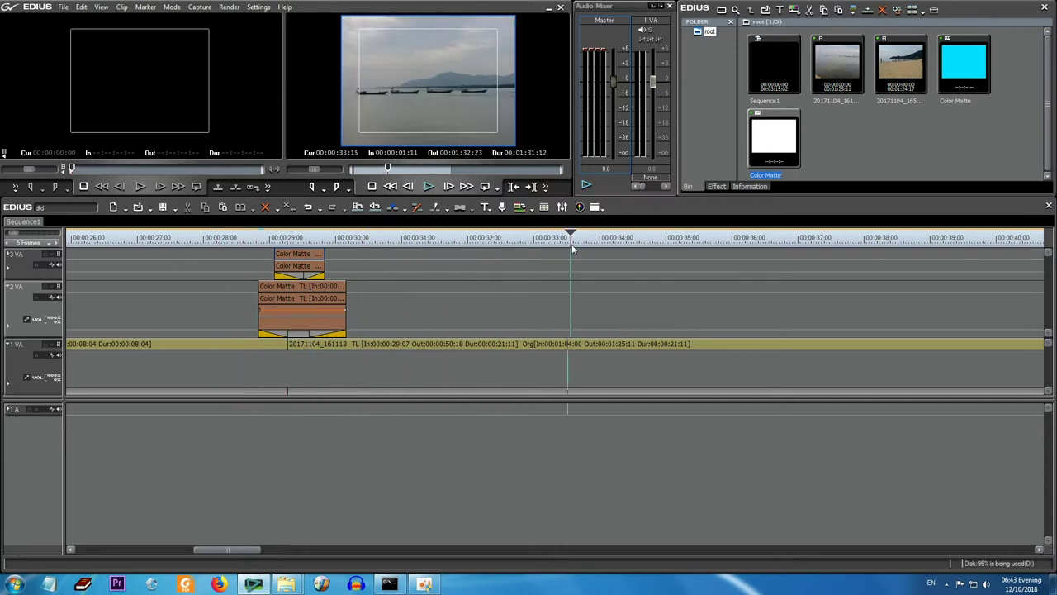
{"action": "left_click_drag", "start_coordinate": [255, 292], "coordinate": [250, 291]}
{"action": "key", "text": "space"}
{"action": "key", "text": "space"}
{"action": "left_click_drag", "start_coordinate": [393, 242], "coordinate": [572, 276]}
{"action": "scroll", "coordinate": [397, 276], "scroll_direction": "down", "scroll_amount": 4}
{"action": "scroll", "coordinate": [248, 285], "scroll_direction": "up", "scroll_amount": 2}
{"action": "left_click_drag", "start_coordinate": [150, 242], "coordinate": [89, 292]}
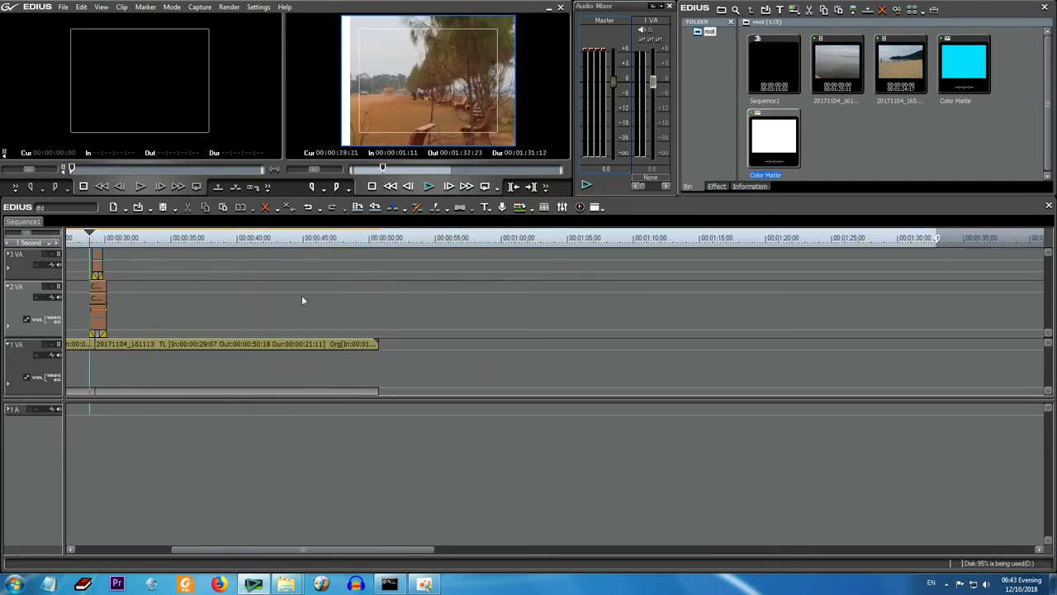
{"action": "key", "text": "space"}
{"action": "scroll", "coordinate": [125, 263], "scroll_direction": "up", "scroll_amount": 3}
{"action": "left_click_drag", "start_coordinate": [254, 549], "coordinate": [228, 549]}
- Change the direction of the cyan matte's opening Border Wipe to diagonal
{"action": "left_click", "coordinate": [439, 237]}
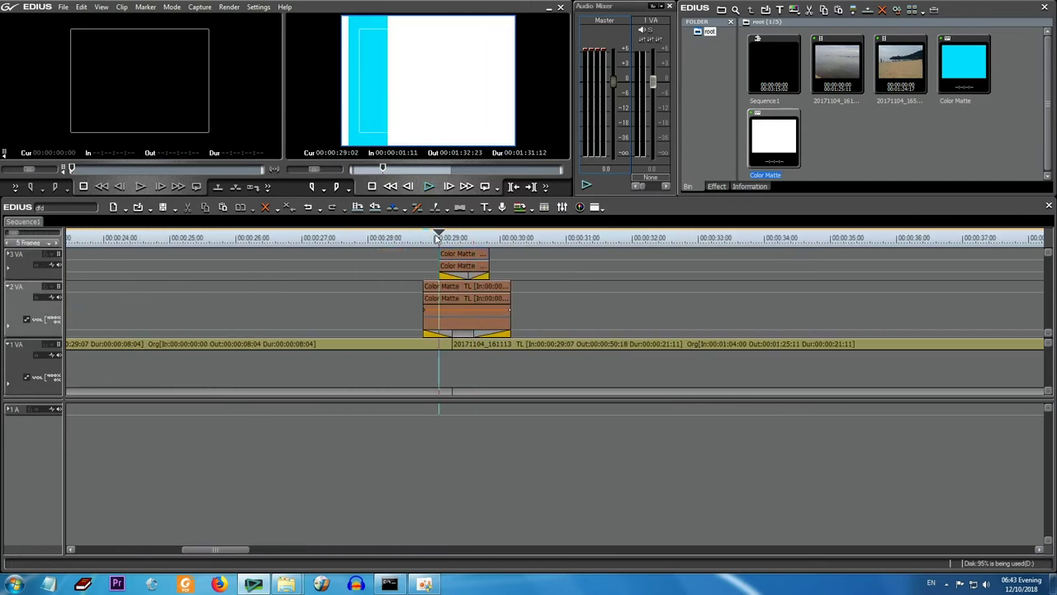
{"action": "left_click", "coordinate": [732, 186]}
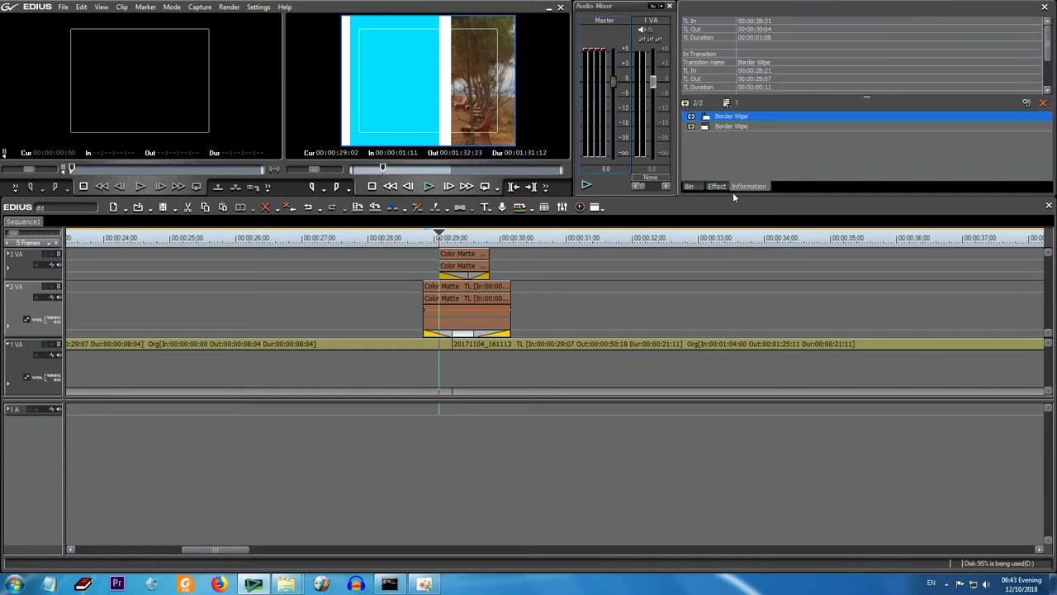
{"action": "double_click", "coordinate": [732, 121]}
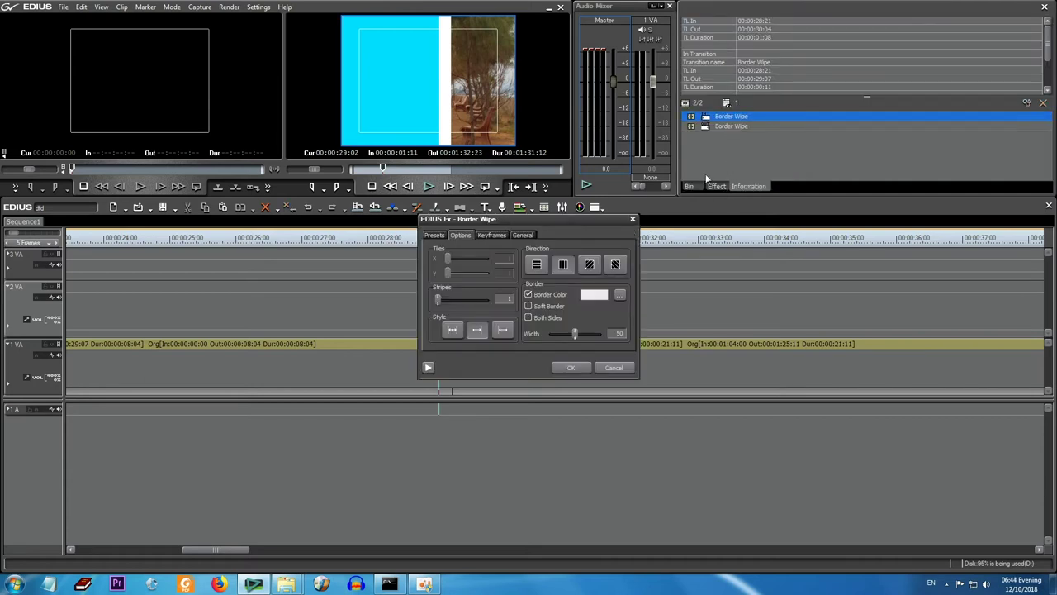
{"action": "left_click", "coordinate": [589, 264]}
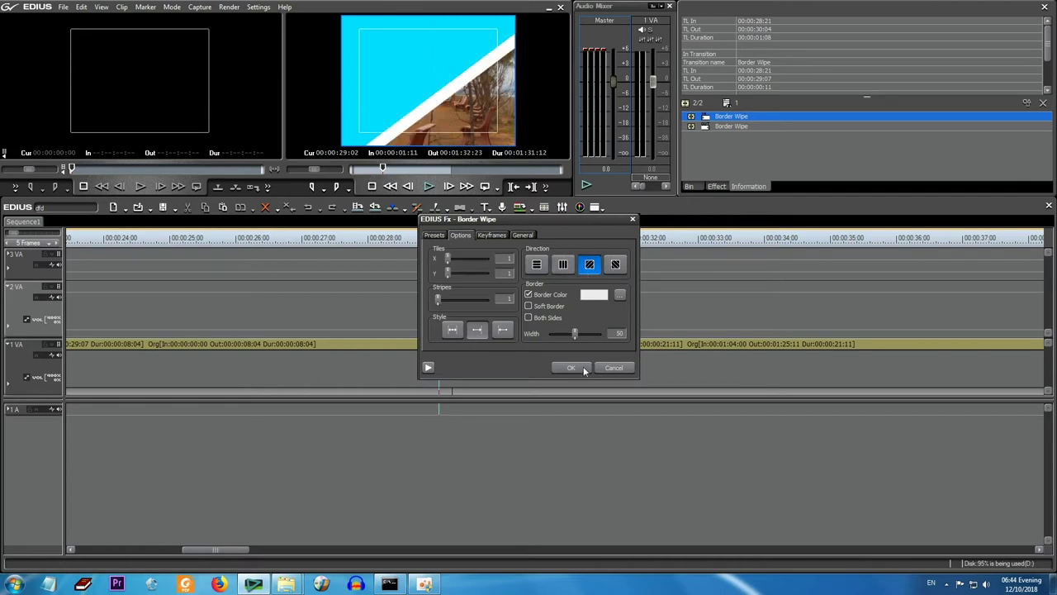
{"action": "left_click", "coordinate": [580, 368]}
- Give the cyan matte's closing Border Wipe a diagonal direction as well
{"action": "left_click", "coordinate": [497, 327]}
{"action": "left_click", "coordinate": [496, 333]}
{"action": "double_click", "coordinate": [731, 126]}
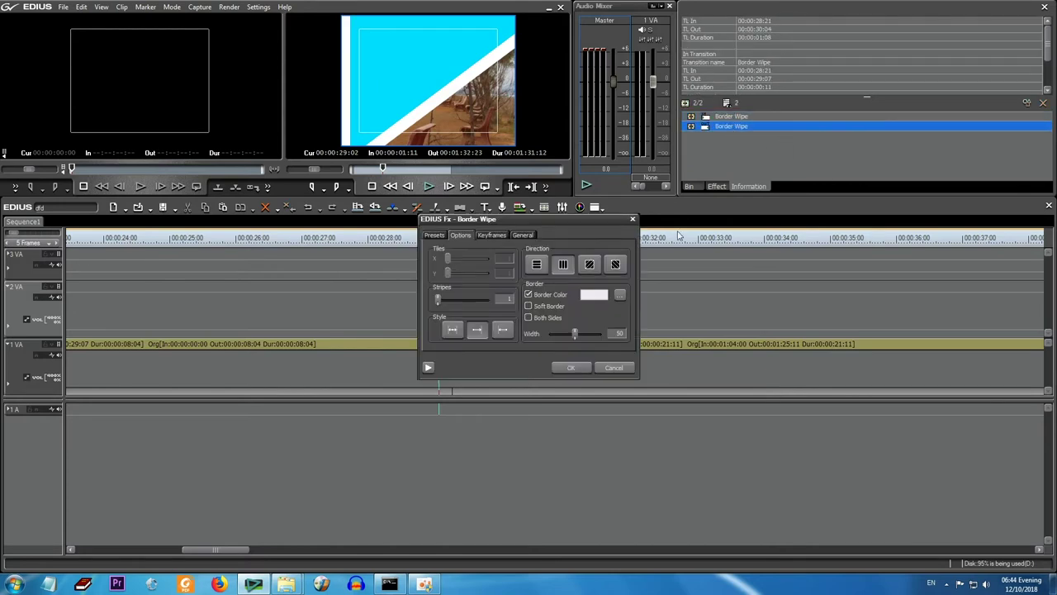
{"action": "left_click", "coordinate": [574, 368]}
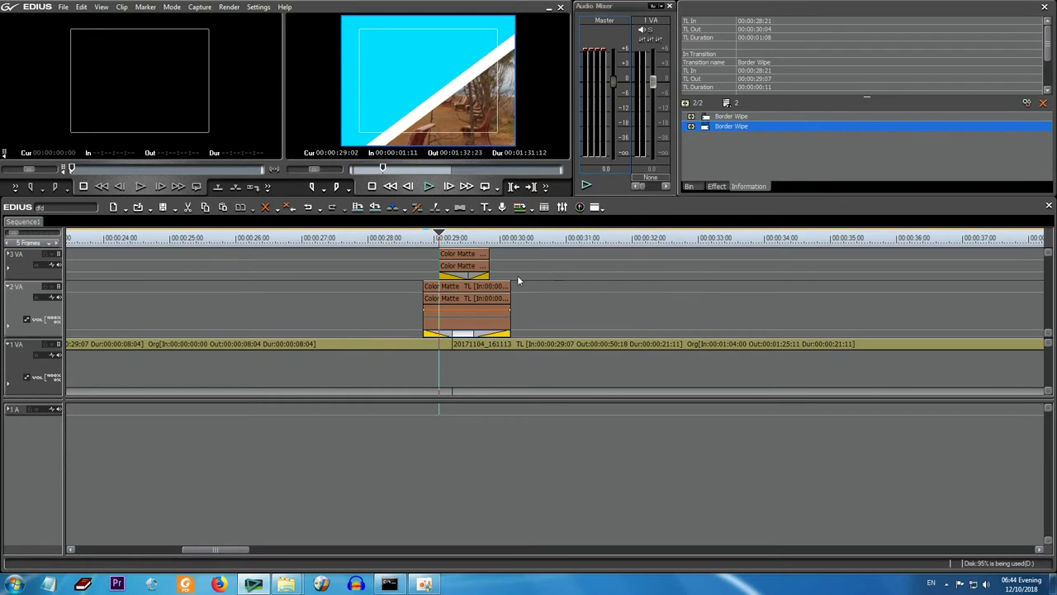
- Play across the cut to check the cyan matte's diagonal wipes against the white matte
{"action": "key", "text": "Left"}
{"action": "key", "text": "Left"}
{"action": "key", "text": "Left"}
{"action": "key", "text": "Left"}
{"action": "key", "text": "Left"}
{"action": "key", "text": "Left"}
{"action": "key", "text": "space"}
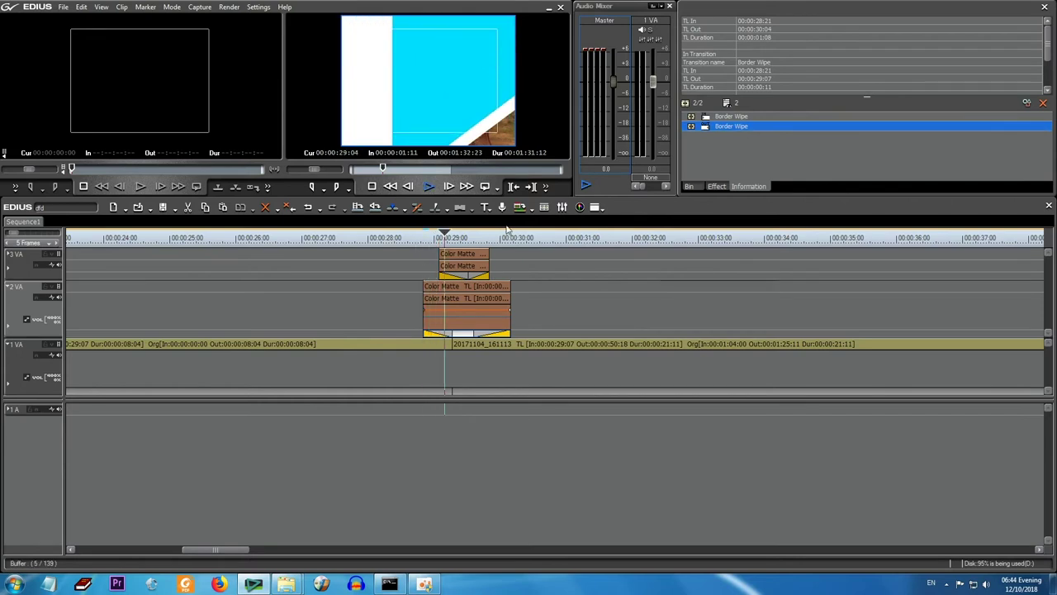
- Change the direction of both the opening and closing Border Wipe on the white matte to the same diagonal as the cyan matte
{"action": "left_click", "coordinate": [461, 267]}
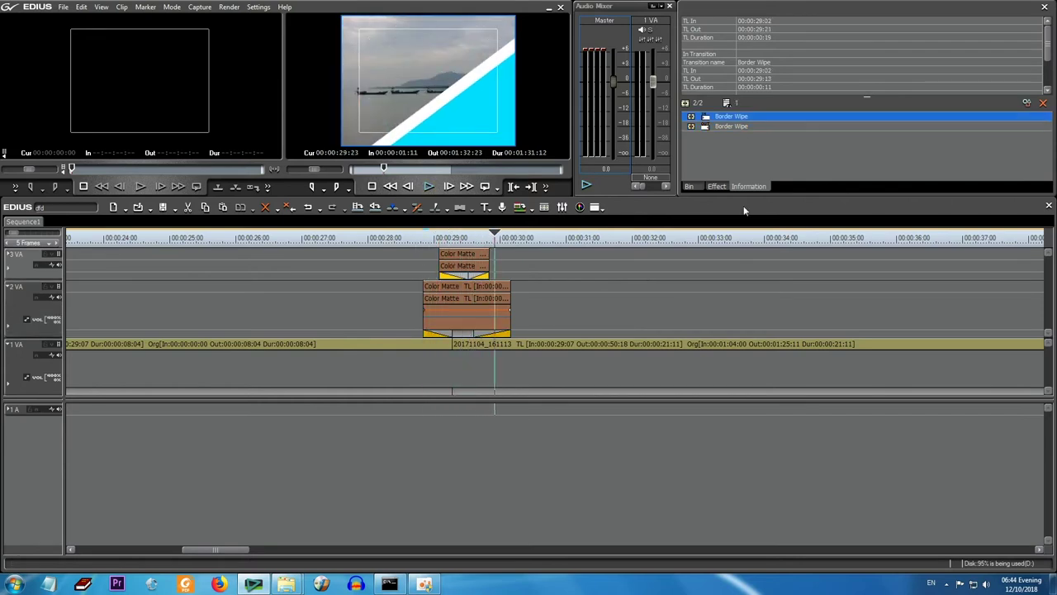
{"action": "double_click", "coordinate": [730, 116]}
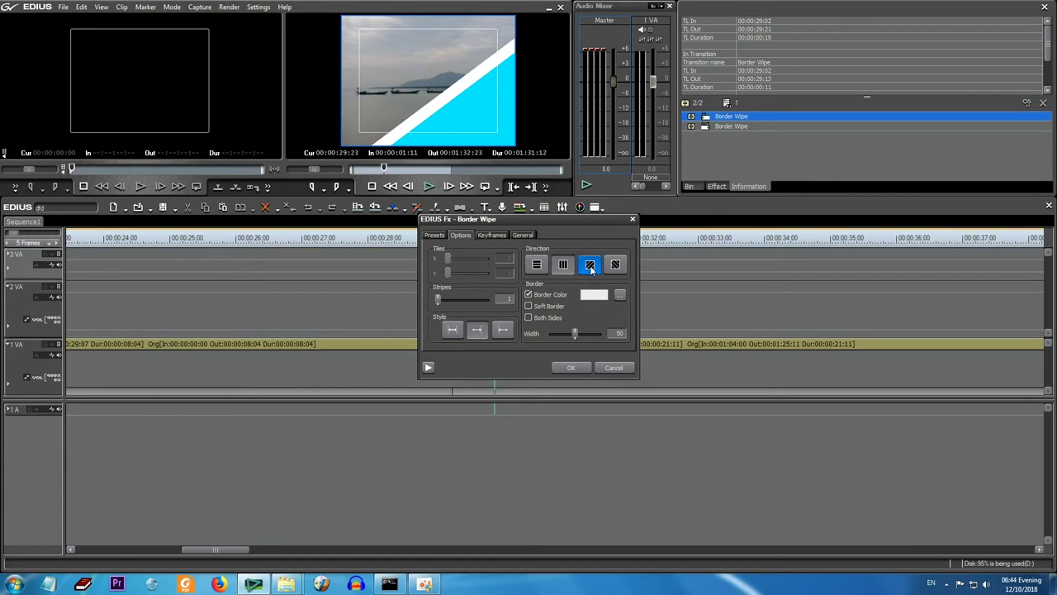
{"action": "left_click", "coordinate": [570, 367]}
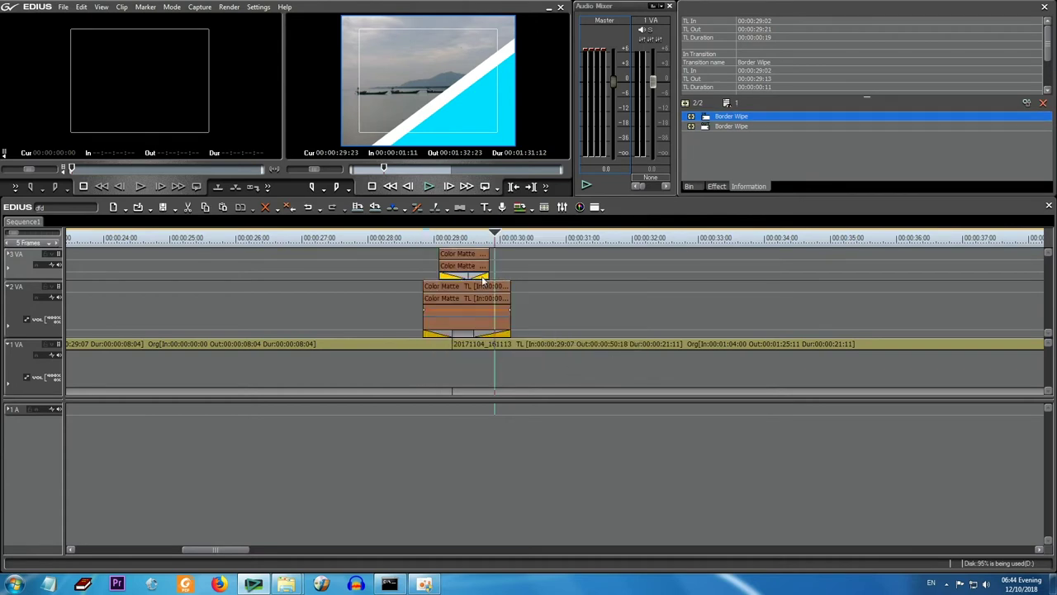
{"action": "double_click", "coordinate": [737, 125]}
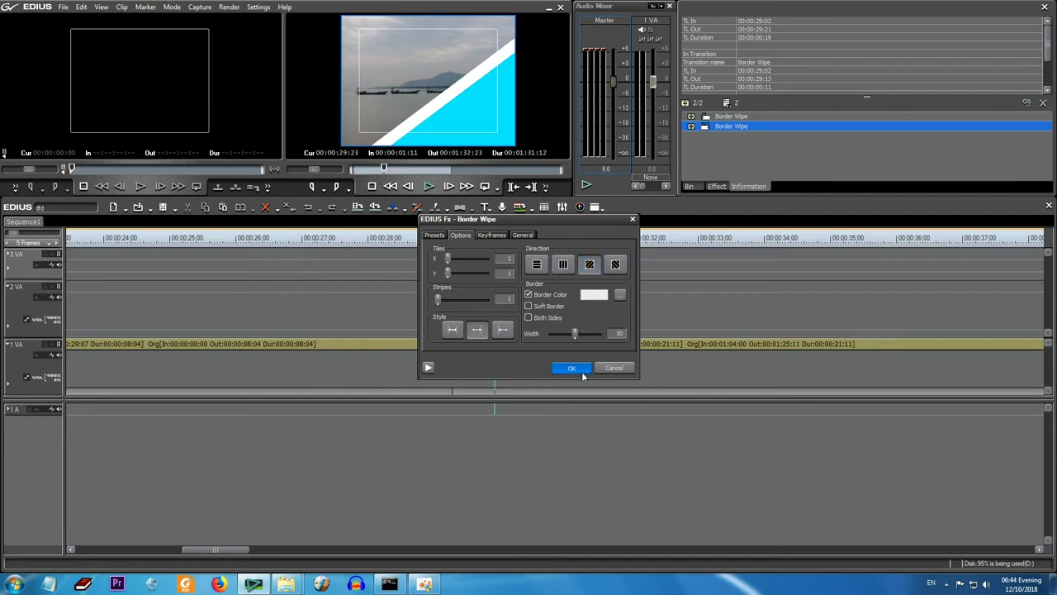
{"action": "left_click", "coordinate": [571, 368]}
- Play the fully diagonal transition repeatedly and scrub to the moment where the white matte covers the cyan one
{"action": "left_click", "coordinate": [394, 239]}
{"action": "key", "text": "space"}
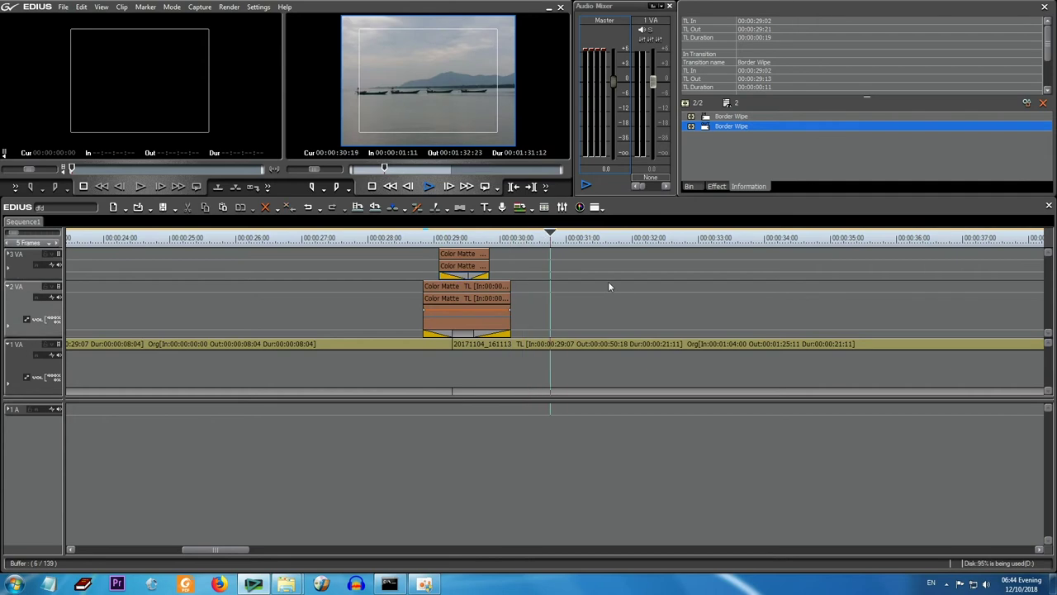
{"action": "left_click_drag", "start_coordinate": [526, 239], "coordinate": [378, 261]}
{"action": "key", "text": "space"}
{"action": "left_click_drag", "start_coordinate": [740, 284], "coordinate": [464, 245]}
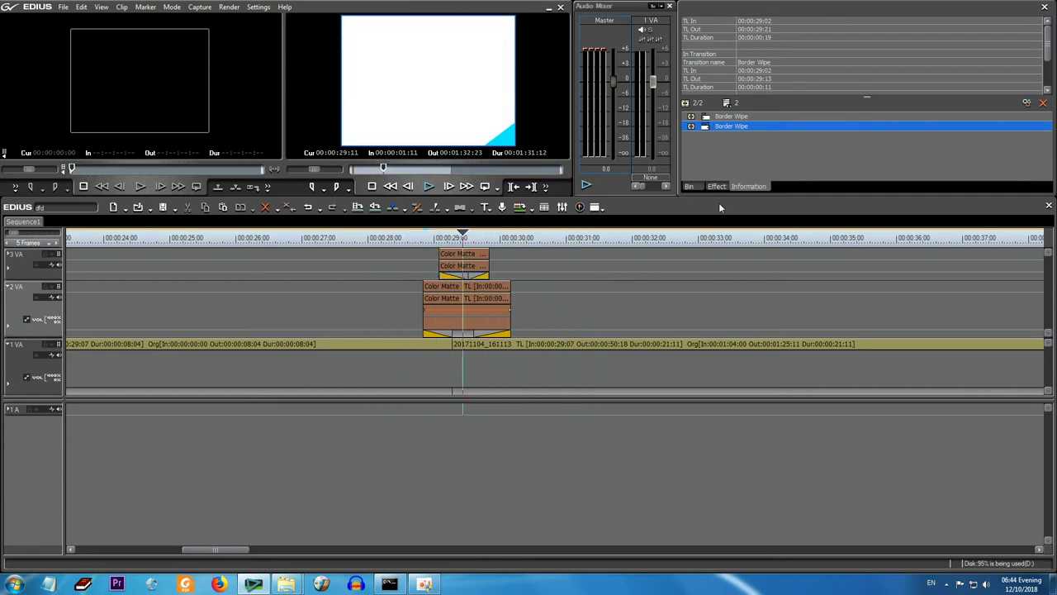
- Try the reversed wipe style on the white matte's opening Border Wipe
{"action": "double_click", "coordinate": [865, 119]}
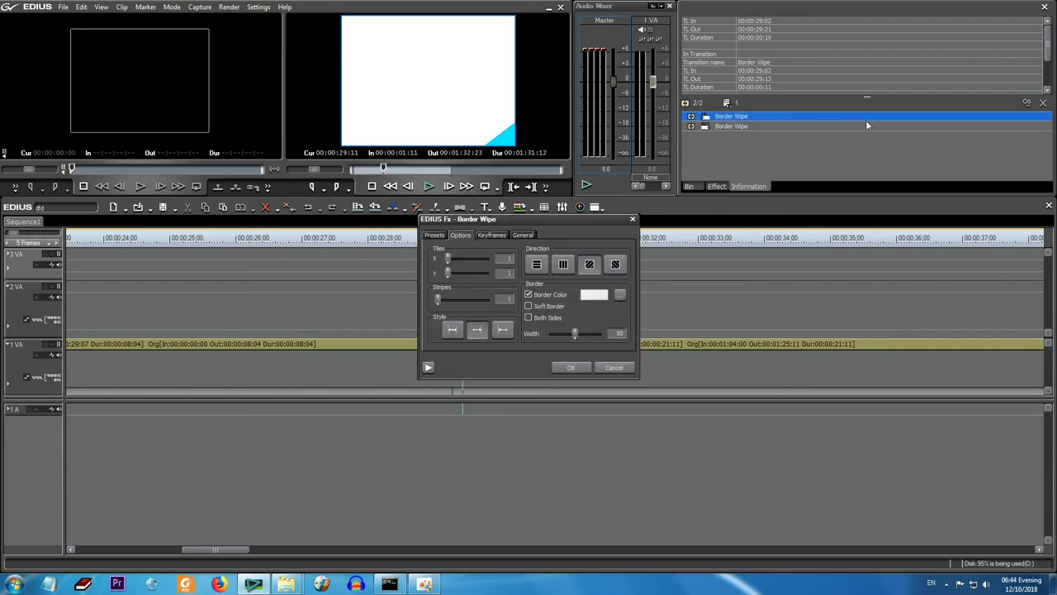
{"action": "left_click", "coordinate": [501, 238]}
{"action": "left_click", "coordinate": [522, 235]}
{"action": "left_click", "coordinate": [460, 237]}
{"action": "left_click", "coordinate": [433, 235]}
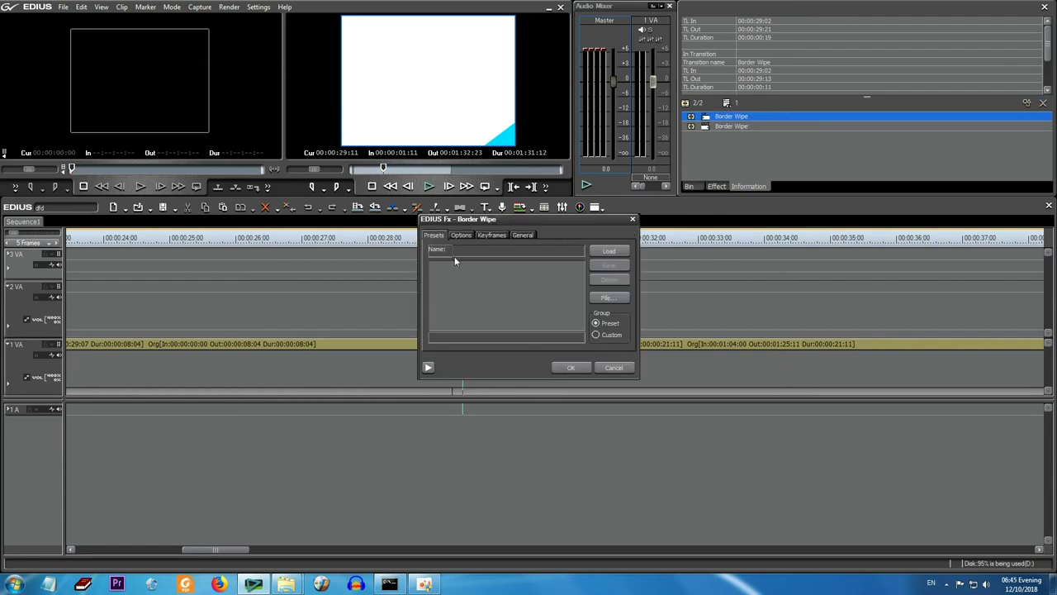
{"action": "left_click", "coordinate": [461, 236]}
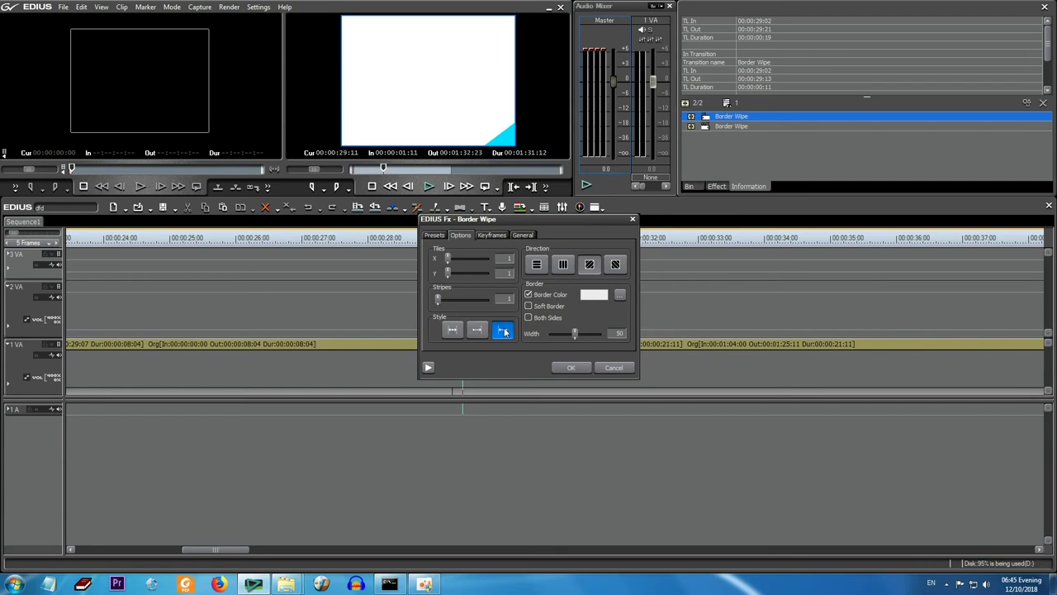
{"action": "left_click", "coordinate": [571, 367]}
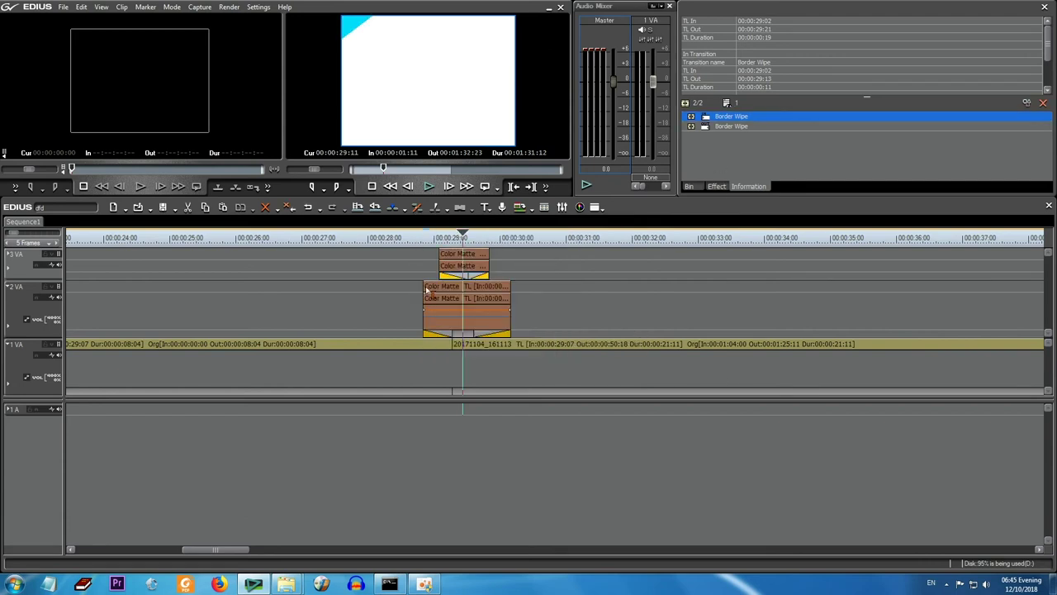
- Play the transition to compare the white matte's reversed opening wipe with the cyan matte's movement
{"action": "left_click", "coordinate": [408, 240]}
{"action": "key", "text": "space"}
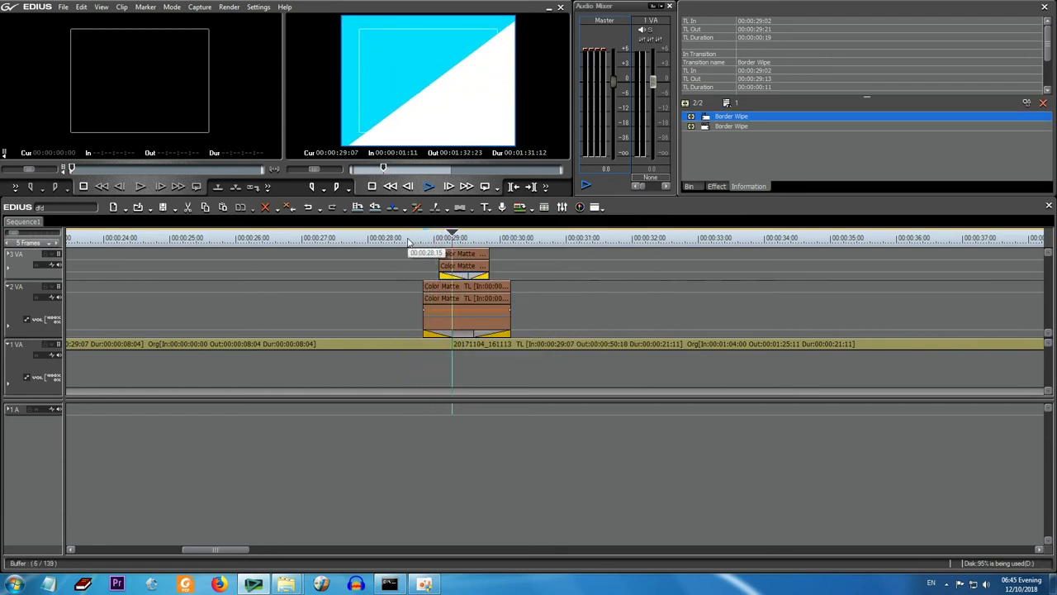
{"action": "left_click_drag", "start_coordinate": [466, 239], "coordinate": [384, 240]}
{"action": "key", "text": "space"}
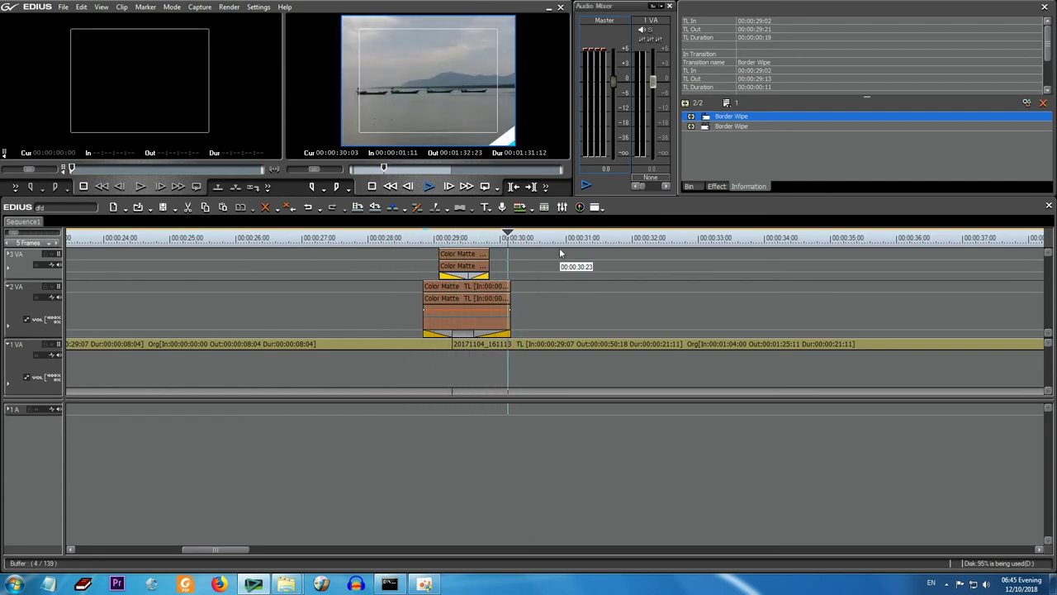
{"action": "key", "text": "space"}
- Restore the forward wipe style of the white matte's opening Border Wipe and preview it
{"action": "double_click", "coordinate": [721, 127]}
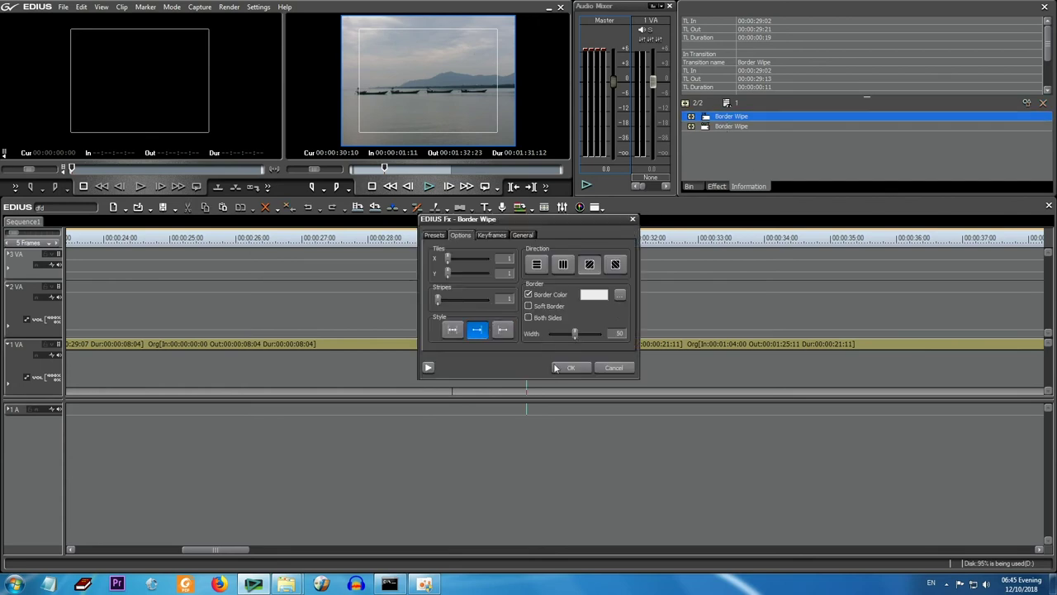
{"action": "left_click", "coordinate": [568, 367]}
{"action": "left_click", "coordinate": [425, 239]}
{"action": "key", "text": "space"}
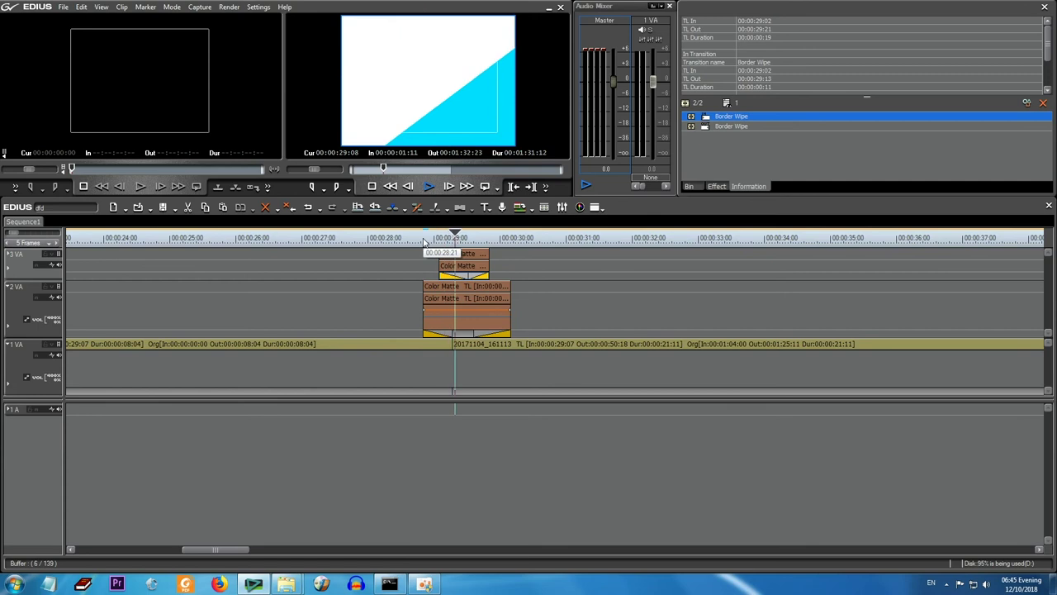
- Apply the reversed wipe style to the white matte's closing Border Wipe and preview the transition
{"action": "double_click", "coordinate": [752, 127]}
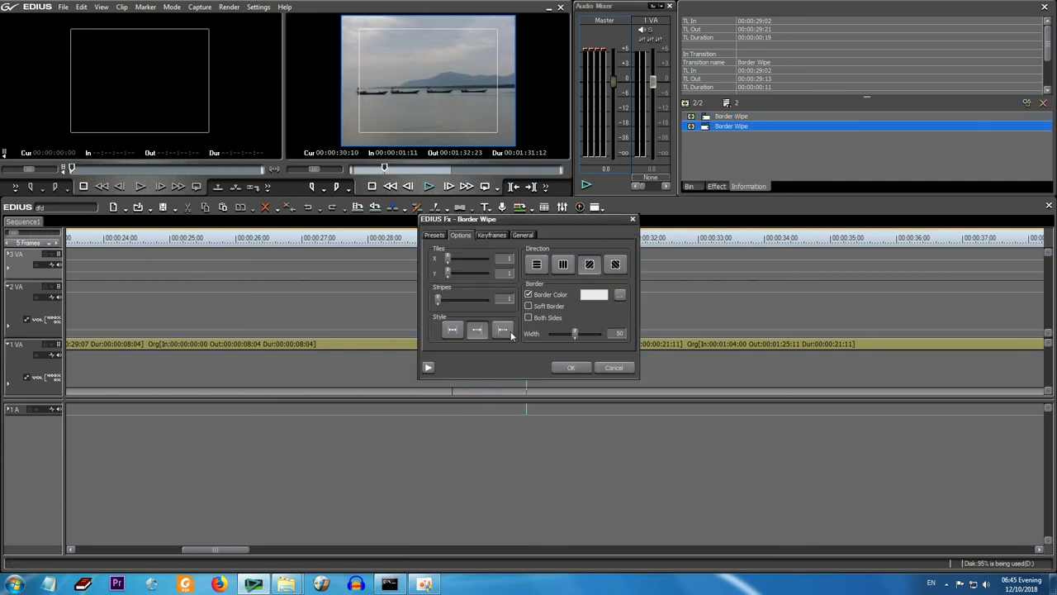
{"action": "left_click", "coordinate": [573, 369]}
{"action": "left_click", "coordinate": [427, 248]}
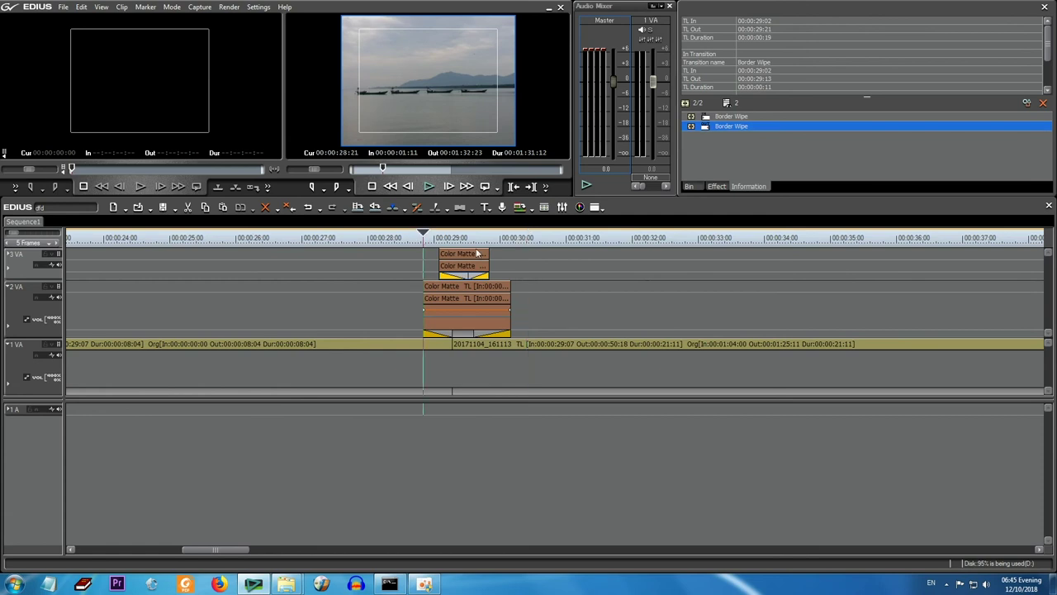
{"action": "key", "text": "space"}
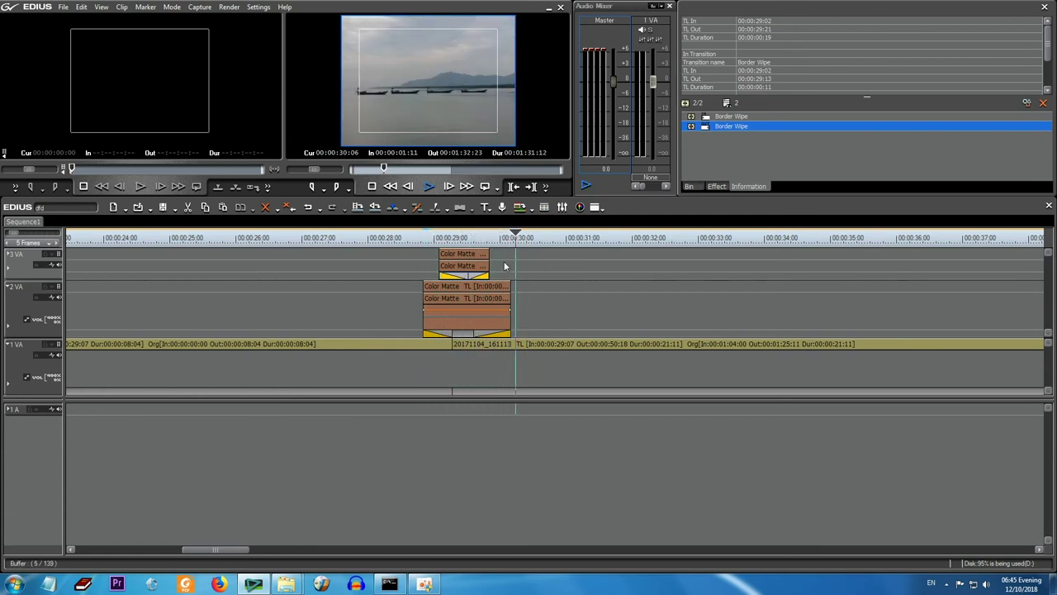
- Extend the white matte's end slightly and play the finished diagonal transition from before the cut
{"action": "mouse_move", "coordinate": [488, 255]}
{"action": "left_mouse_down"}
{"action": "mouse_move", "coordinate": [504, 258]}
{"action": "mouse_move", "coordinate": [494, 259]}
{"action": "left_mouse_up"}
{"action": "left_click", "coordinate": [437, 242]}
{"action": "key", "text": "space"}
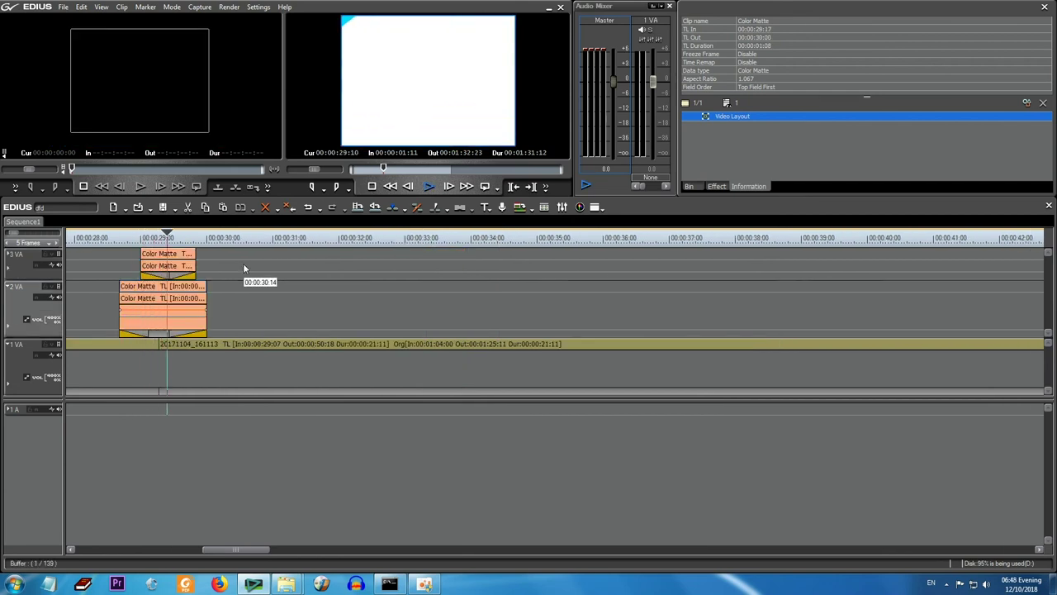
{"action": "left_click", "coordinate": [82, 240]}
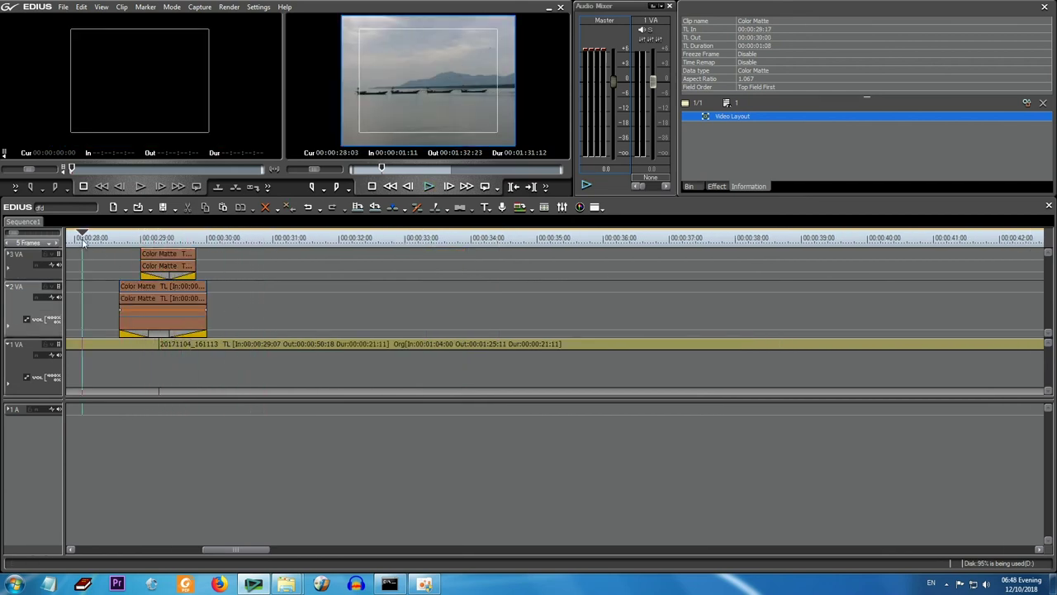
{"action": "key", "text": "space"}
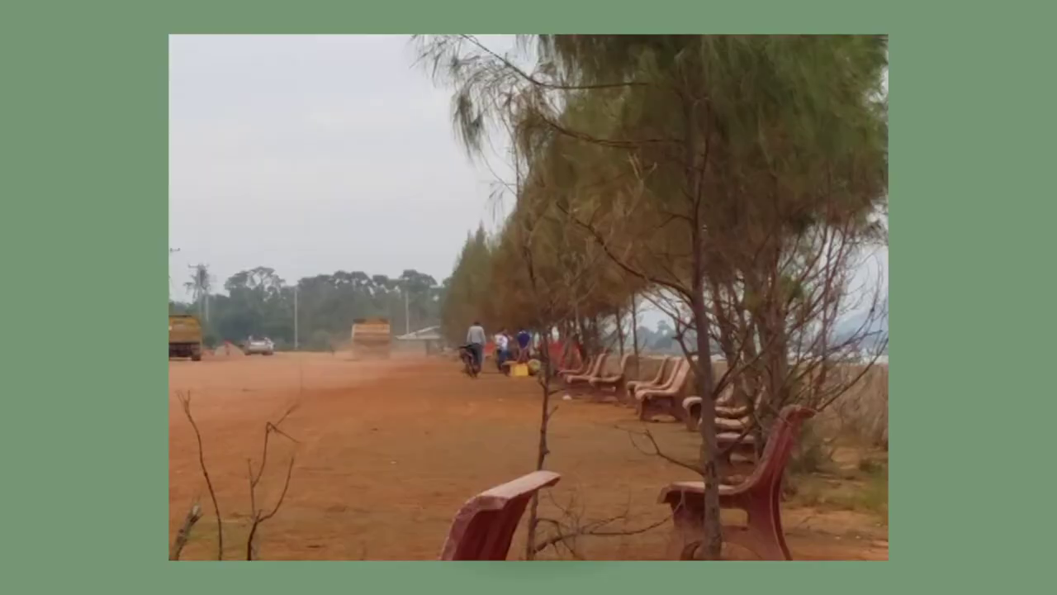